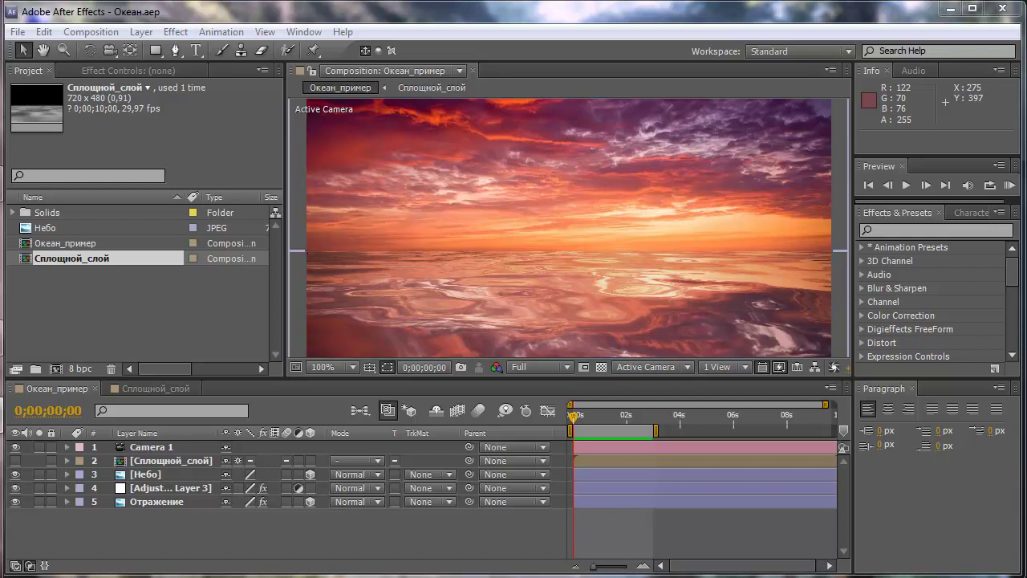
# - Play and then stop a preview of the Океан_пример sunset ocean composition
pyautogui.press('space')
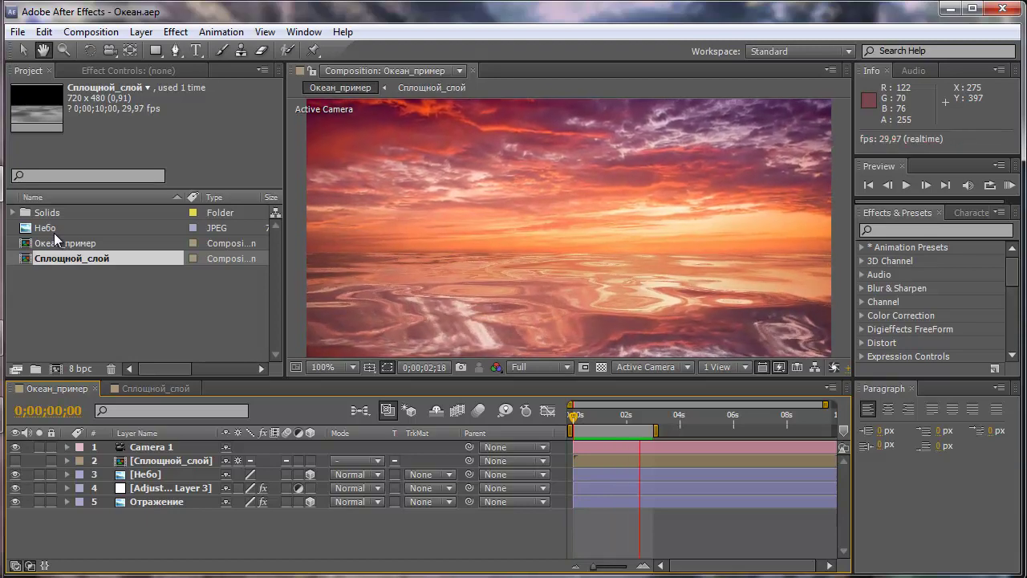
pyautogui.press('space')
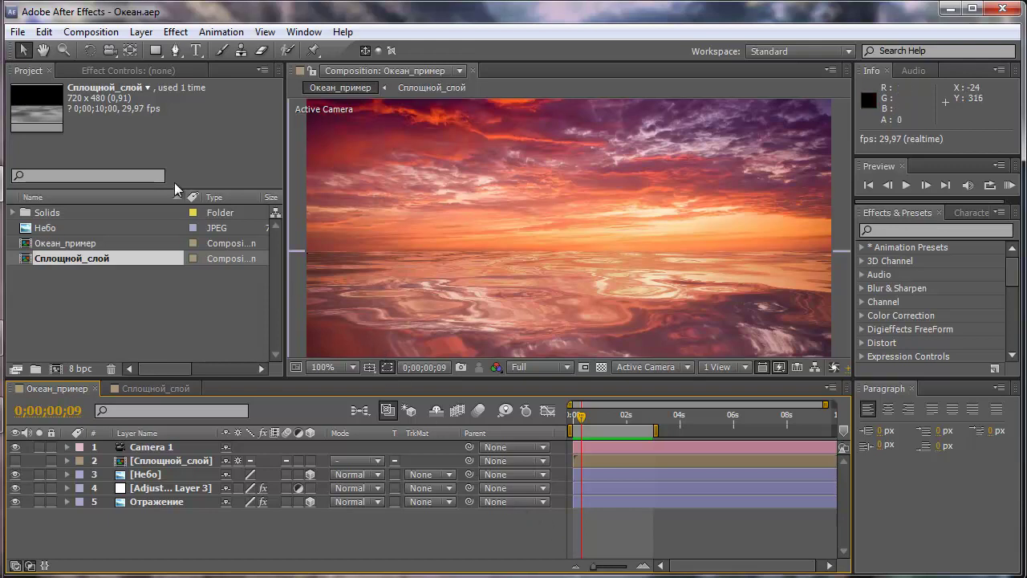
# - Create Comp 1 with the NTSC DV preset: 720×480, 29.97 fps, 10 seconds
pyautogui.click(92, 34)
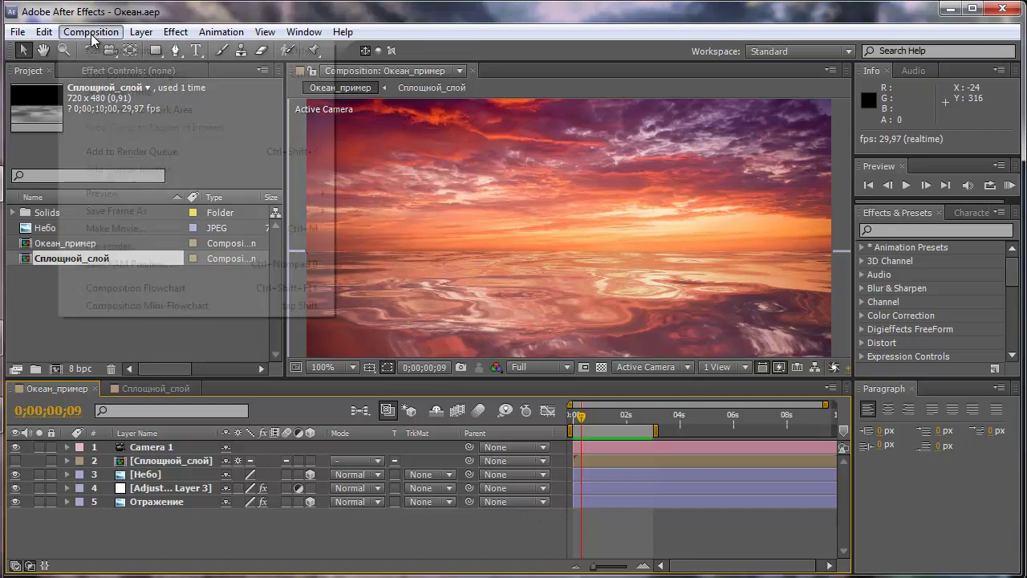
pyautogui.click(119, 51)
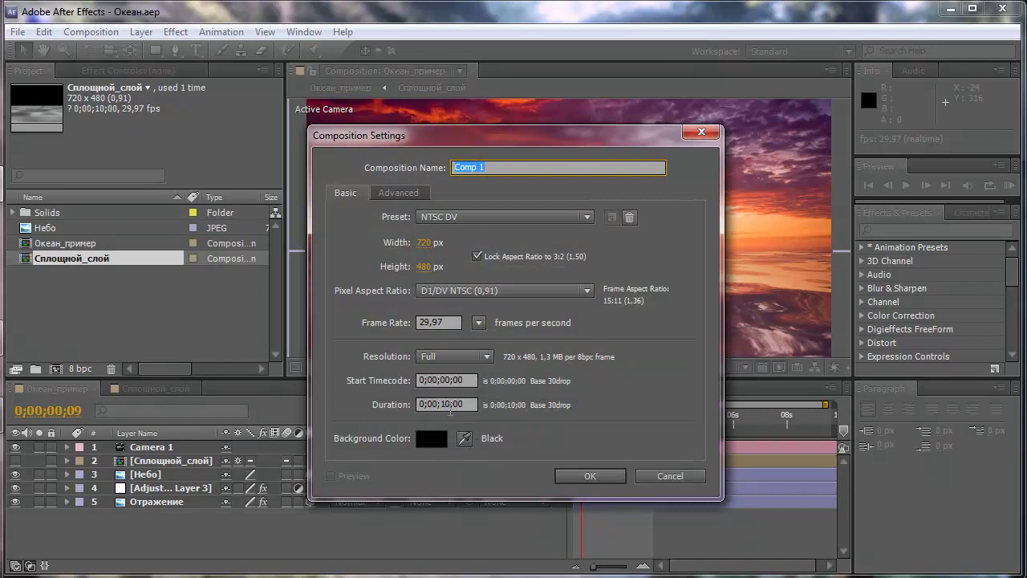
pyautogui.click(584, 477)
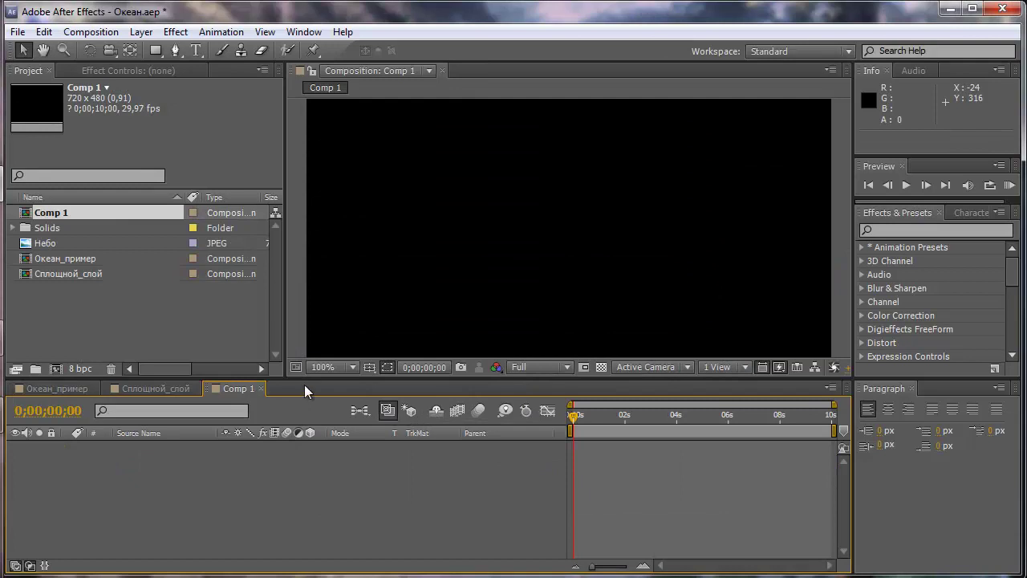
pyautogui.click(142, 32)
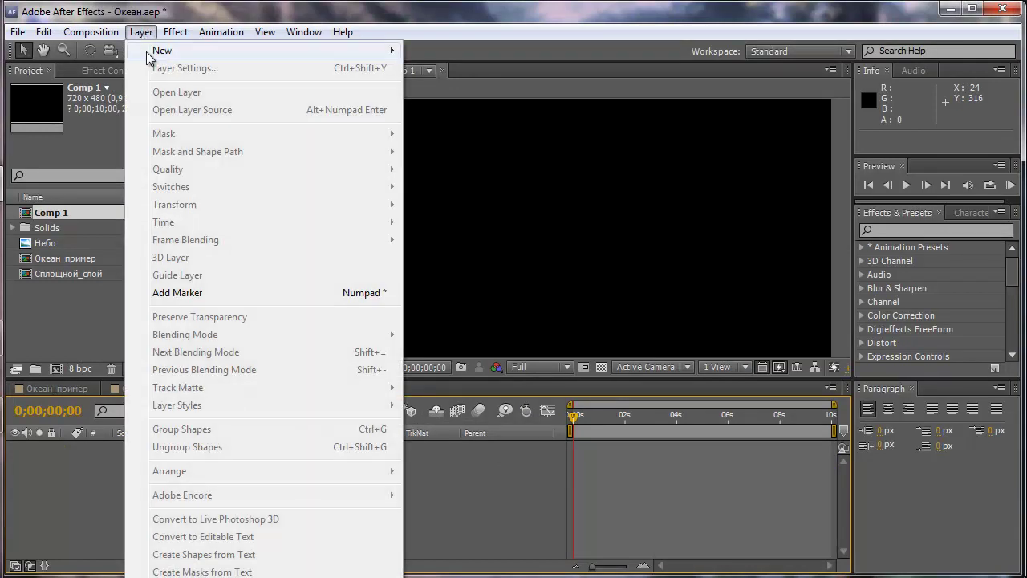
# - Add a 2000×2000 px black solid layer, Black Solid 4, to Comp 1
pyautogui.moveTo(313, 50)
pyautogui.click(450, 69)
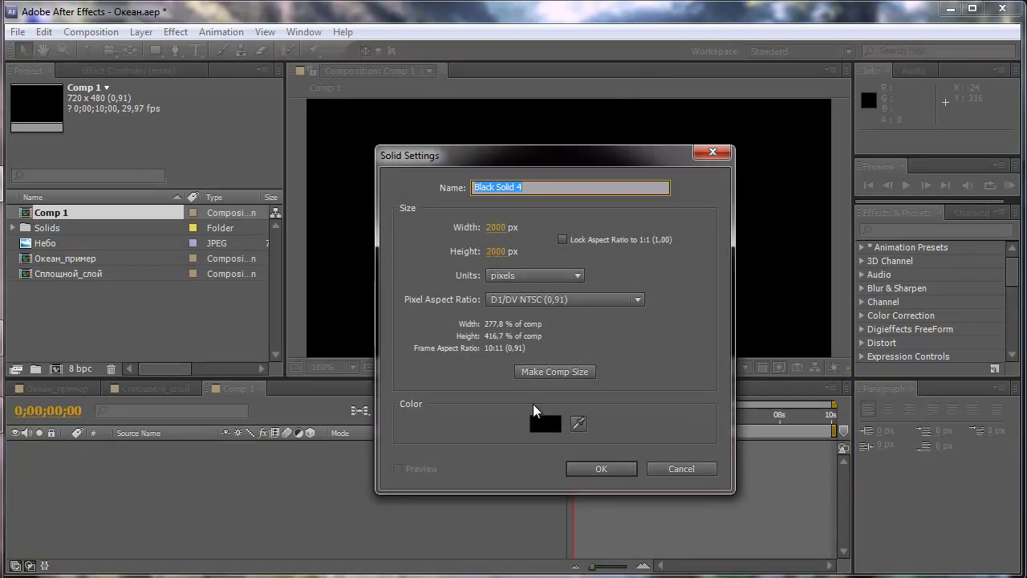
pyautogui.click(598, 468)
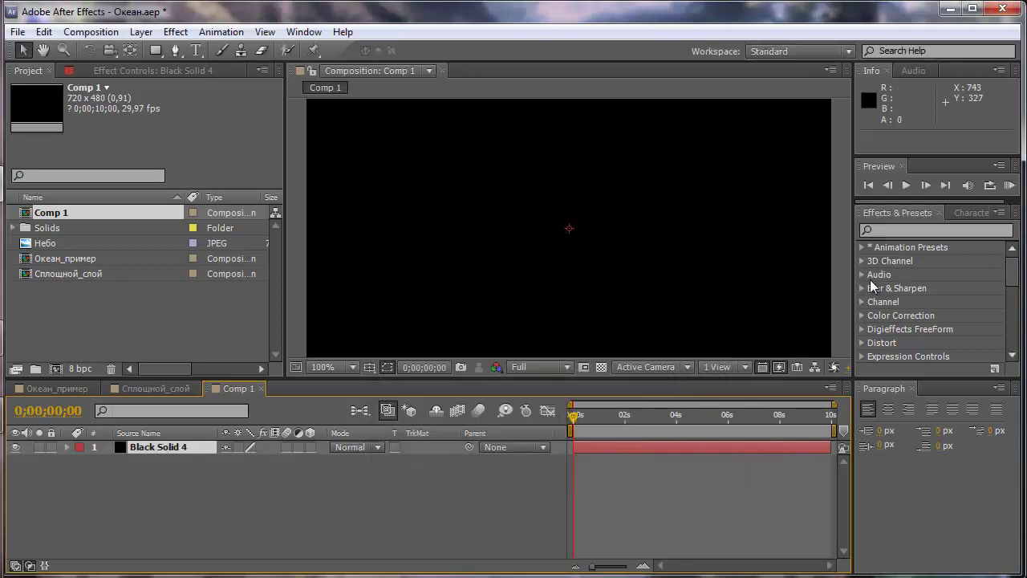
# - Apply Fractal Noise to Black Solid 4 and collapse its effect properties
pyautogui.click(888, 231)
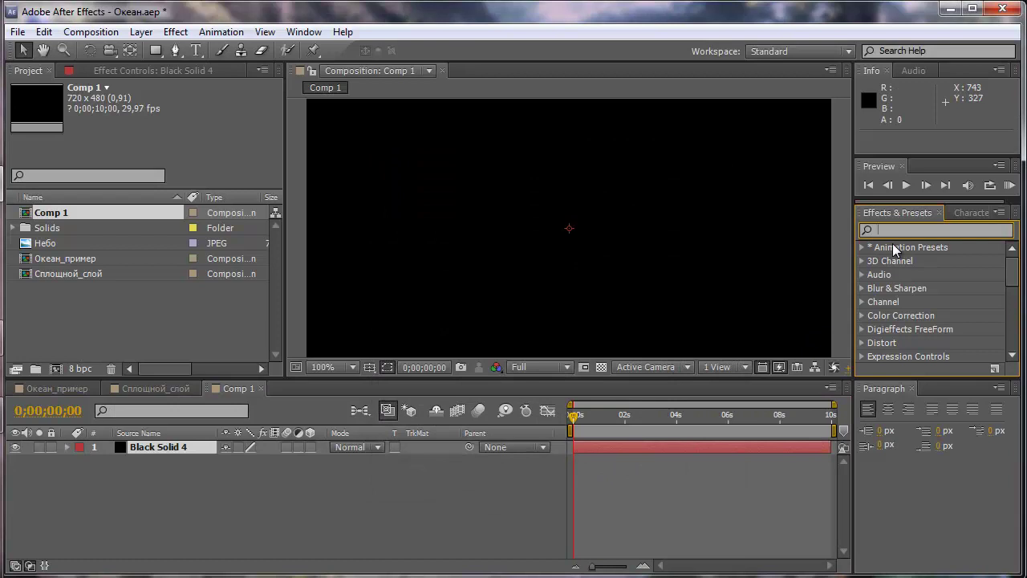
pyautogui.write('fr')
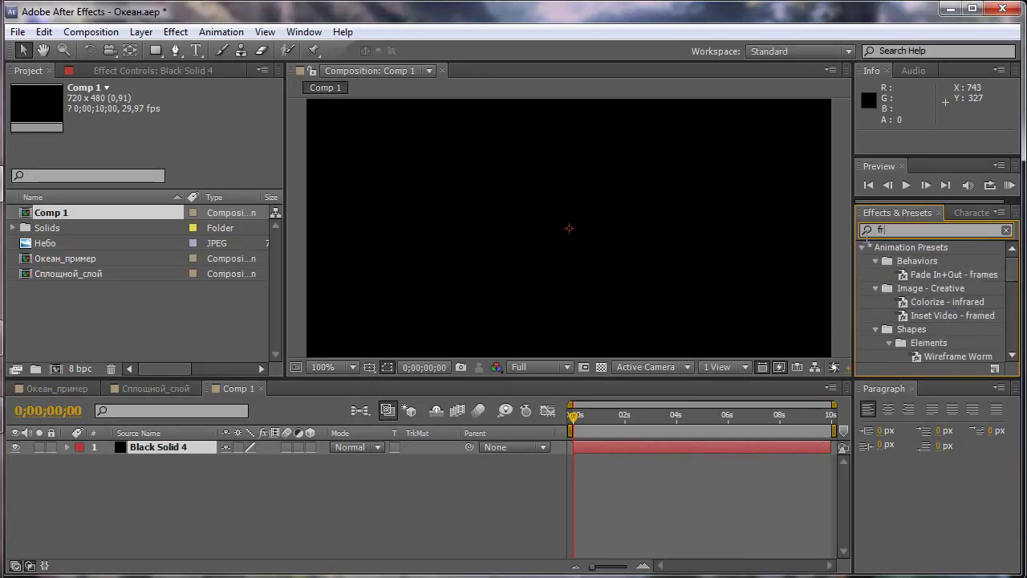
pyautogui.write('actal ')
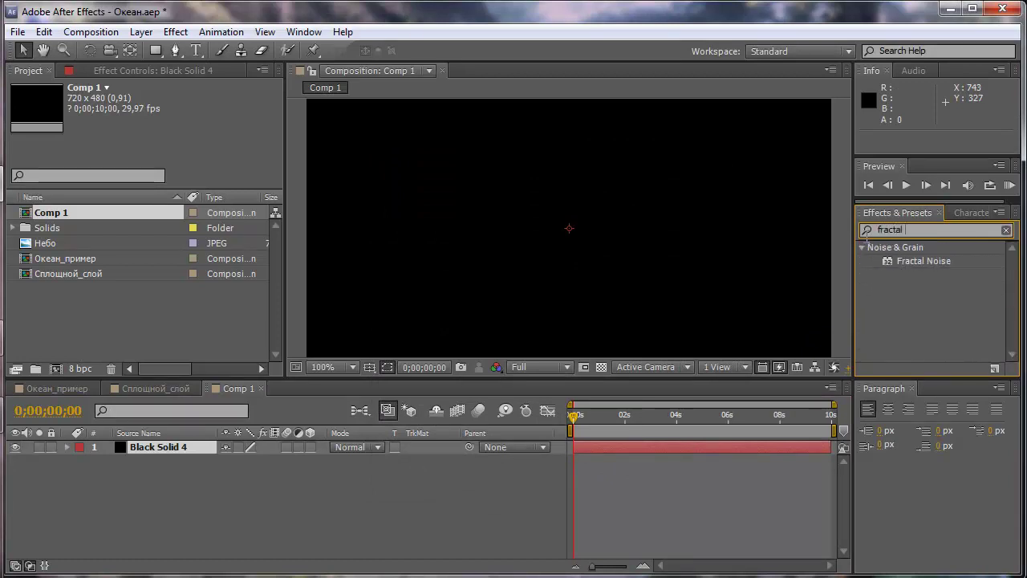
pyautogui.write('noise')
pyautogui.moveTo(914, 260); pyautogui.dragTo(150, 443)
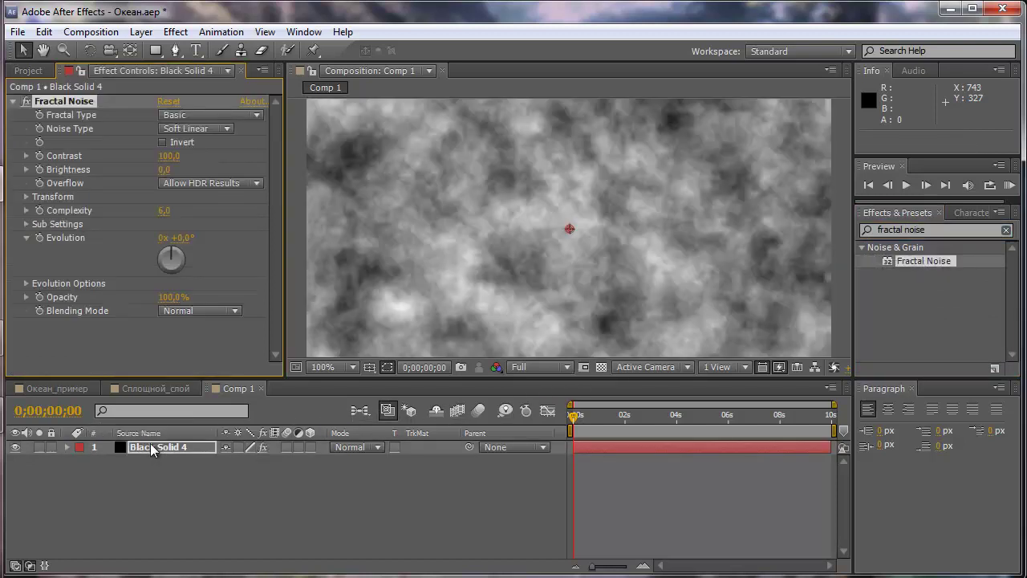
pyautogui.click(12, 101)
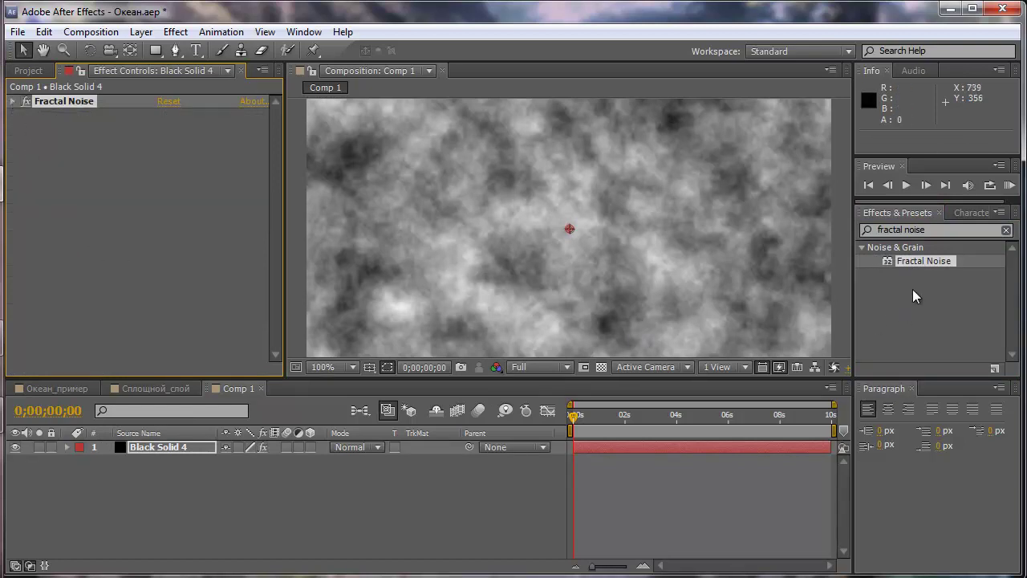
pyautogui.click(930, 230)
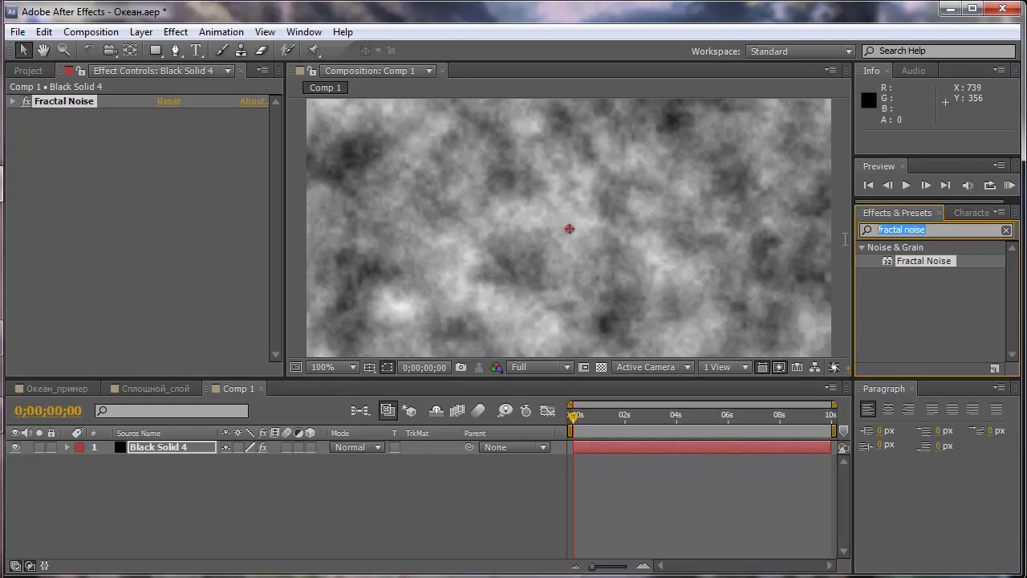
# - Apply Fast Blur to Black Solid 4 with Blurriness set to 25
pyautogui.write('fast')
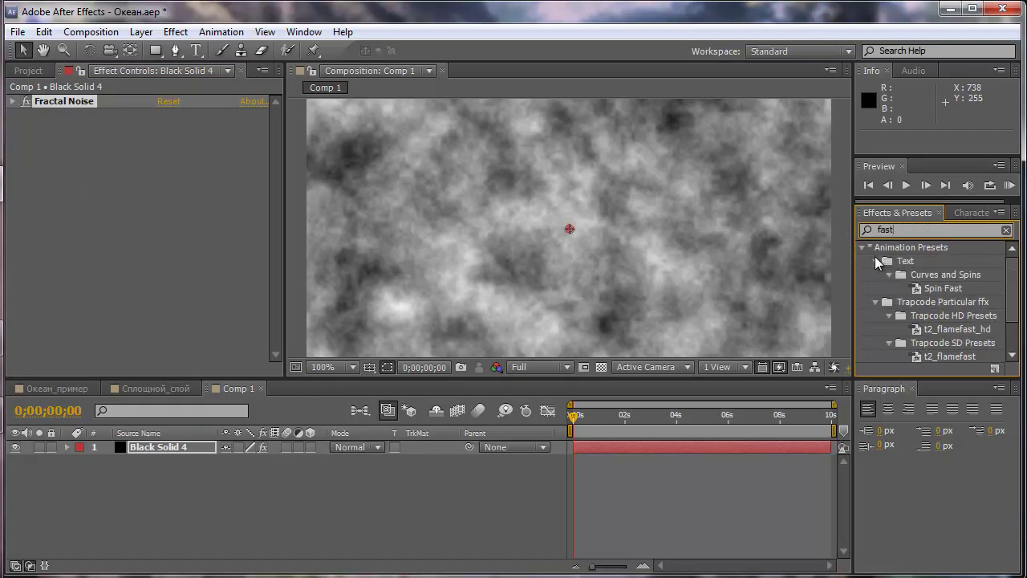
pyautogui.write(' blur')
pyautogui.moveTo(919, 275); pyautogui.dragTo(181, 447)
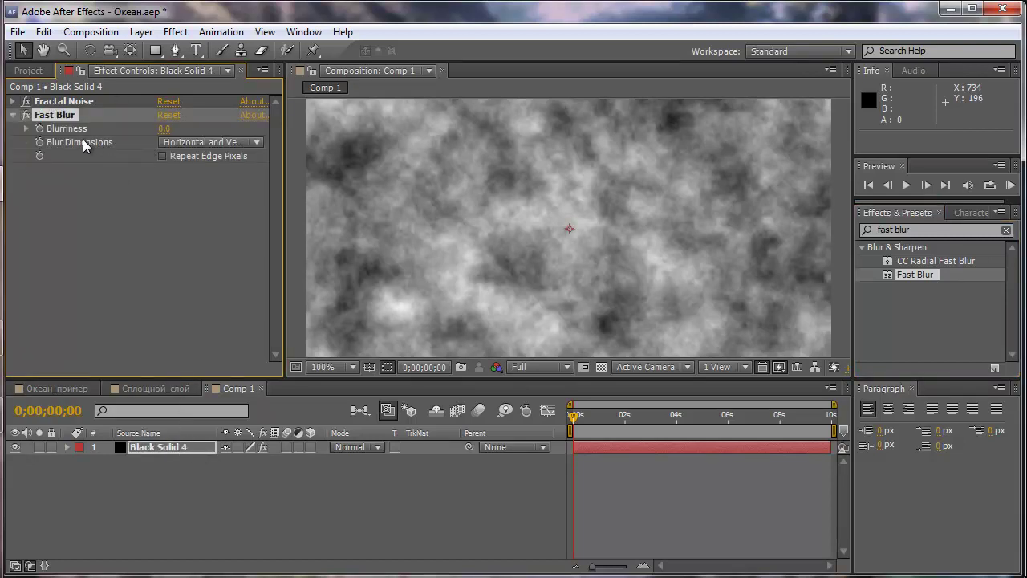
pyautogui.click(163, 128)
pyautogui.write('25')
pyautogui.click(152, 254)
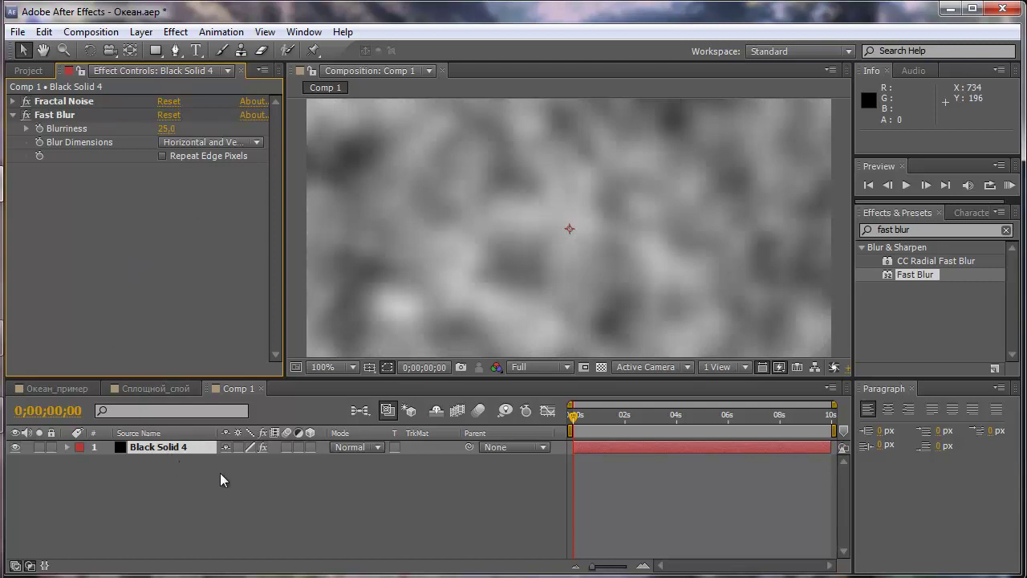
# - Make Black Solid 4 a 3D layer, tilt it flat on X, and lower it into an ocean surface
pyautogui.click(311, 447)
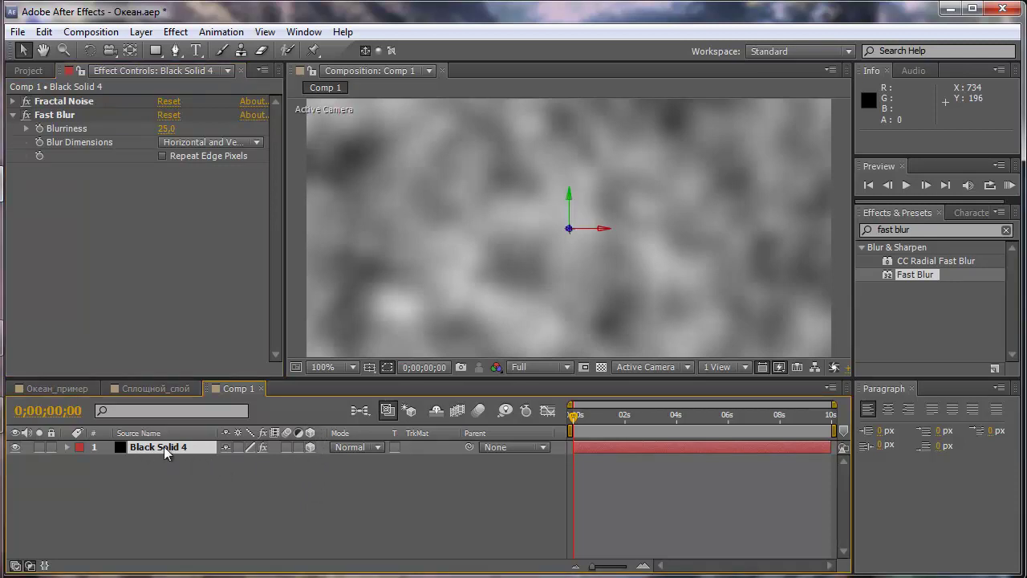
pyautogui.click(89, 50)
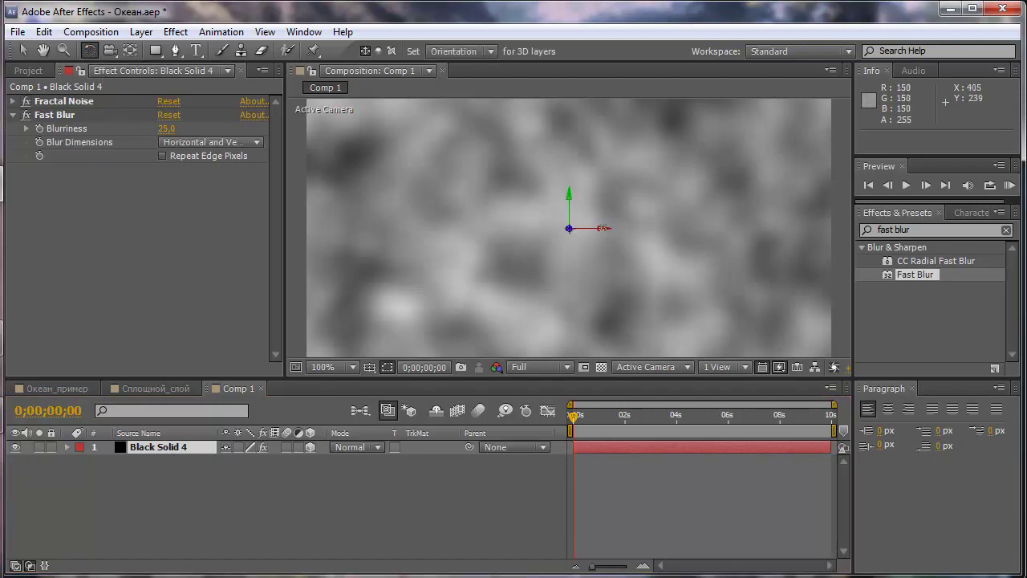
pyautogui.moveTo(603, 228); pyautogui.dragTo(601, 155)
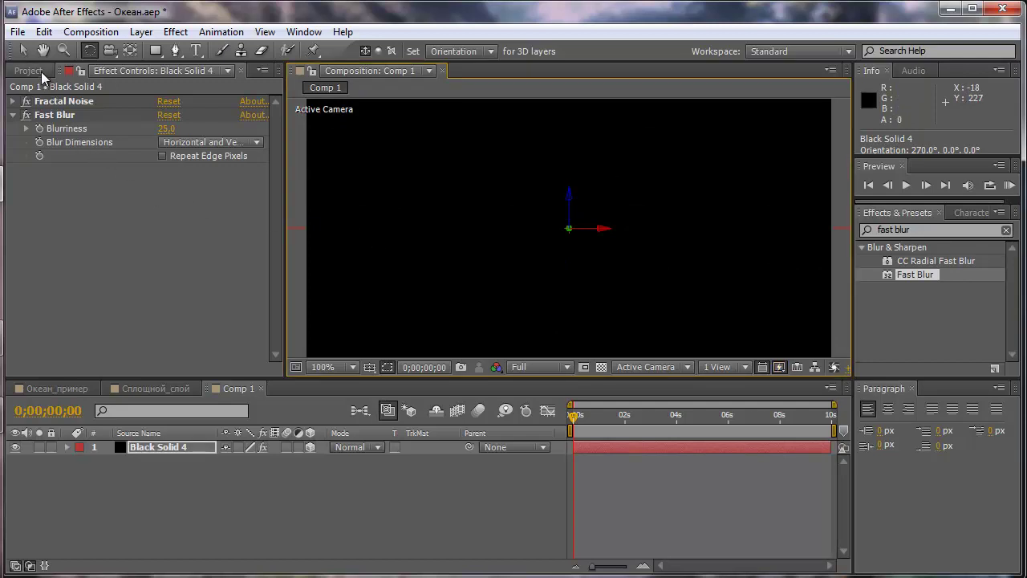
pyautogui.click(24, 49)
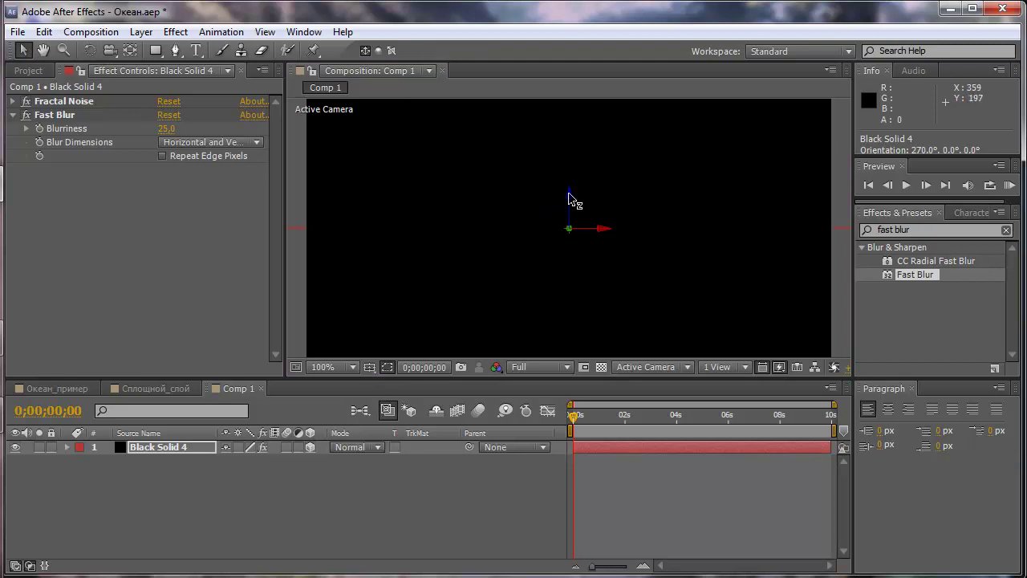
pyautogui.moveTo(569, 200); pyautogui.dragTo(558, 238)
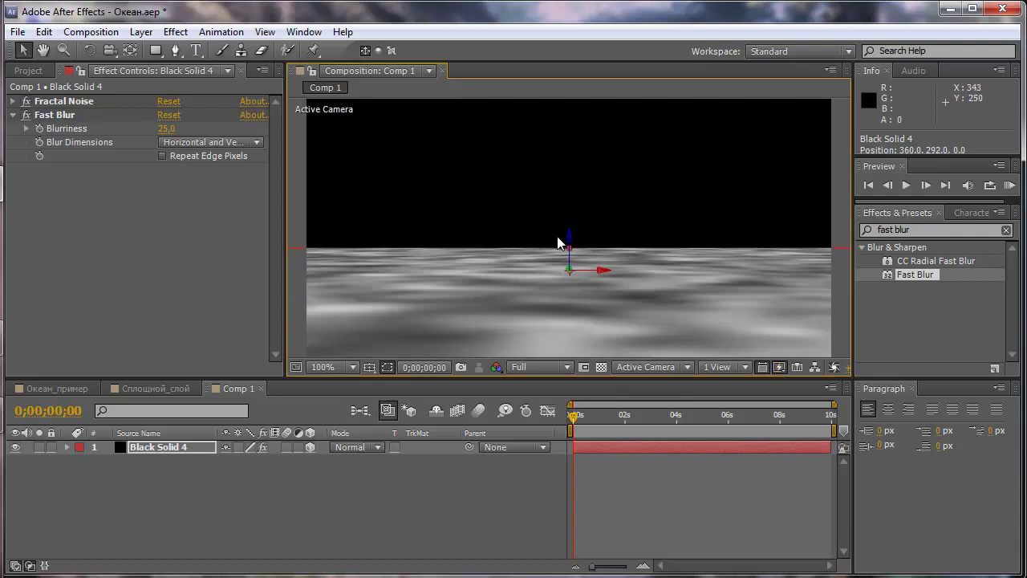
pyautogui.click(32, 72)
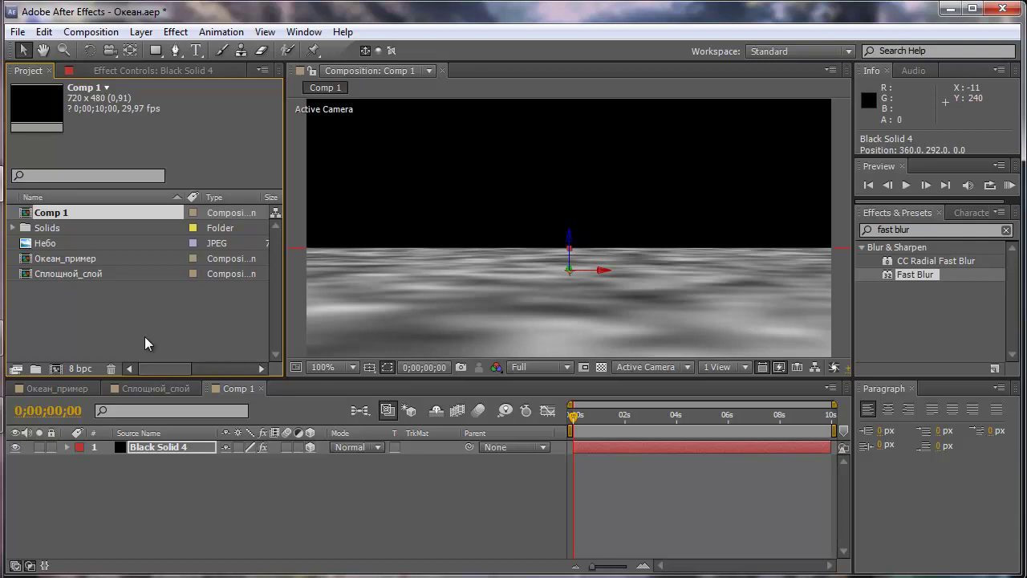
# - Add the Небо sky image to Comp 1 and turn it into a 3D layer
pyautogui.click(48, 243)
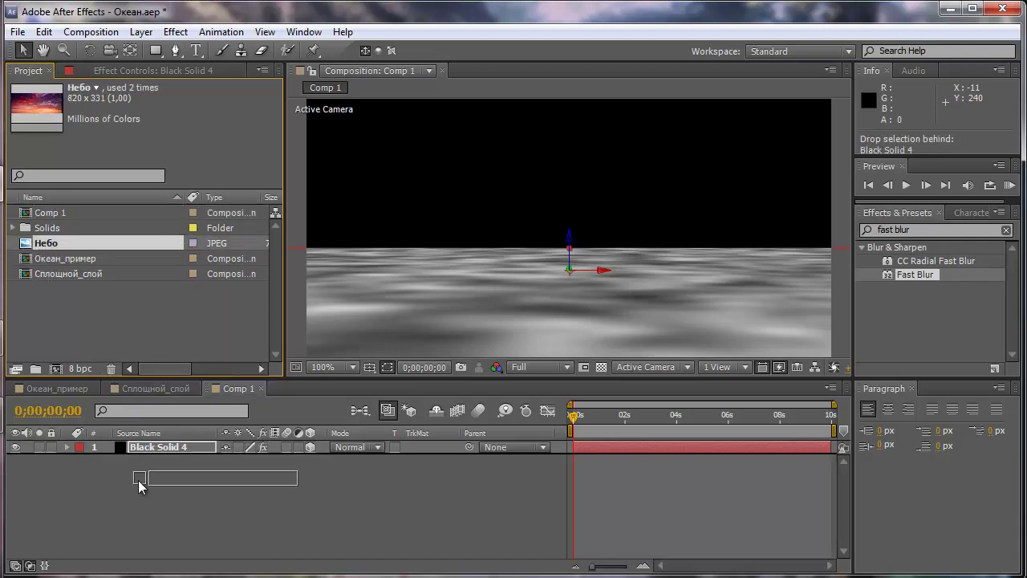
pyautogui.moveTo(25, 243); pyautogui.dragTo(145, 495)
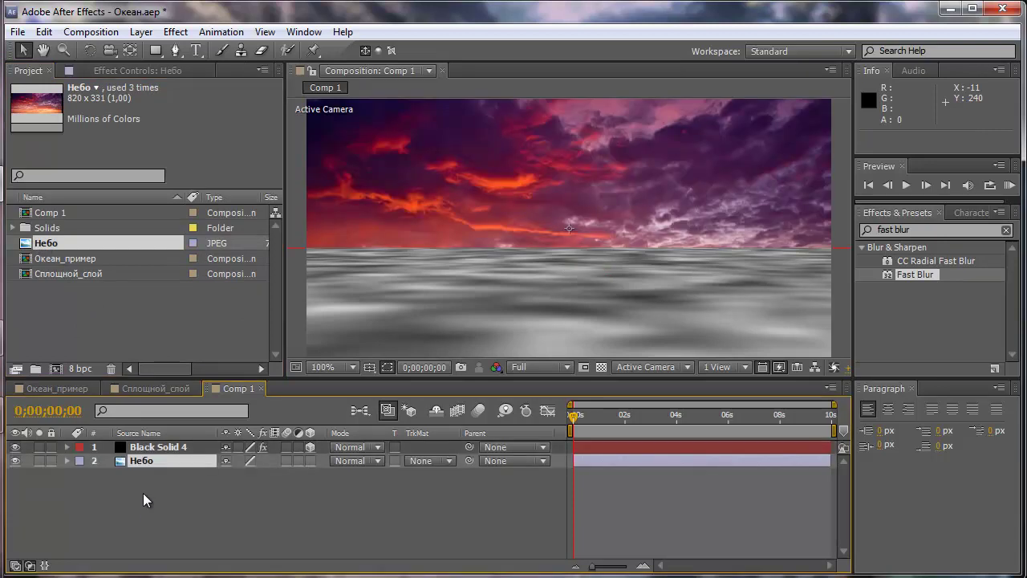
pyautogui.click(310, 462)
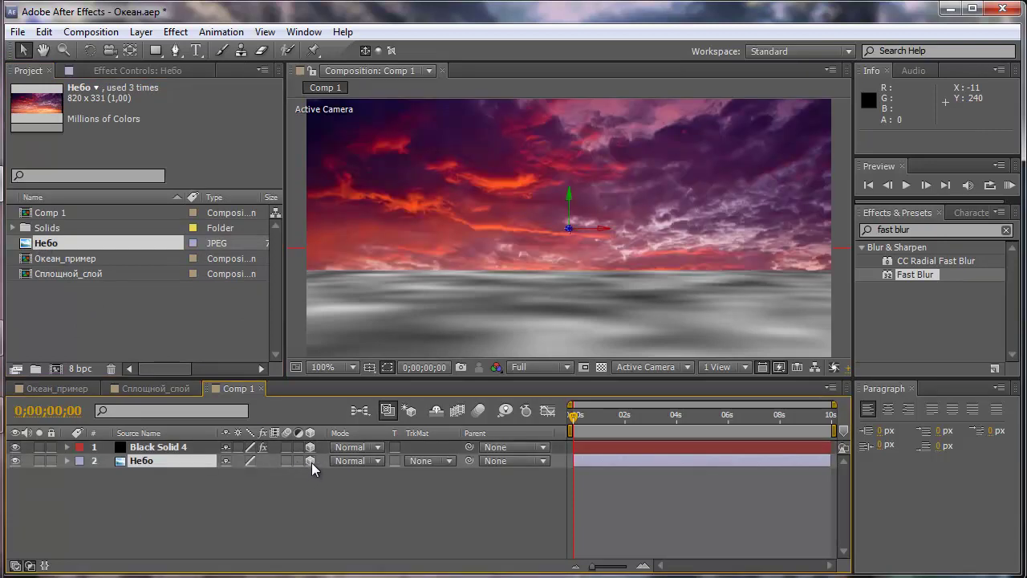
pyautogui.click(354, 367)
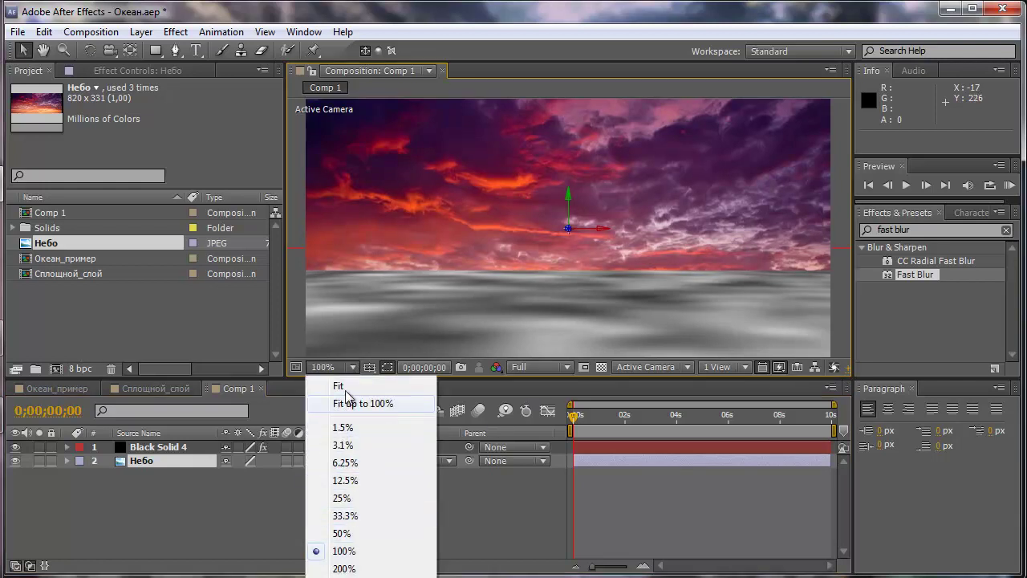
# - Move the Небо sky back and up to Position 360, 110.1, 204.4, and hide Black Solid 4
pyautogui.click(351, 385)
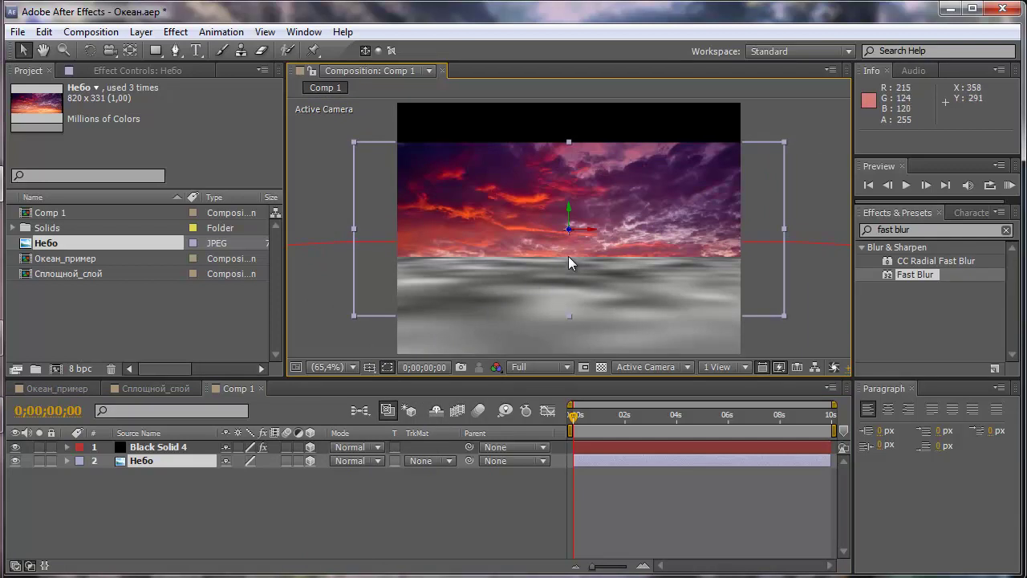
pyautogui.hotkey('ctrl', 'z')
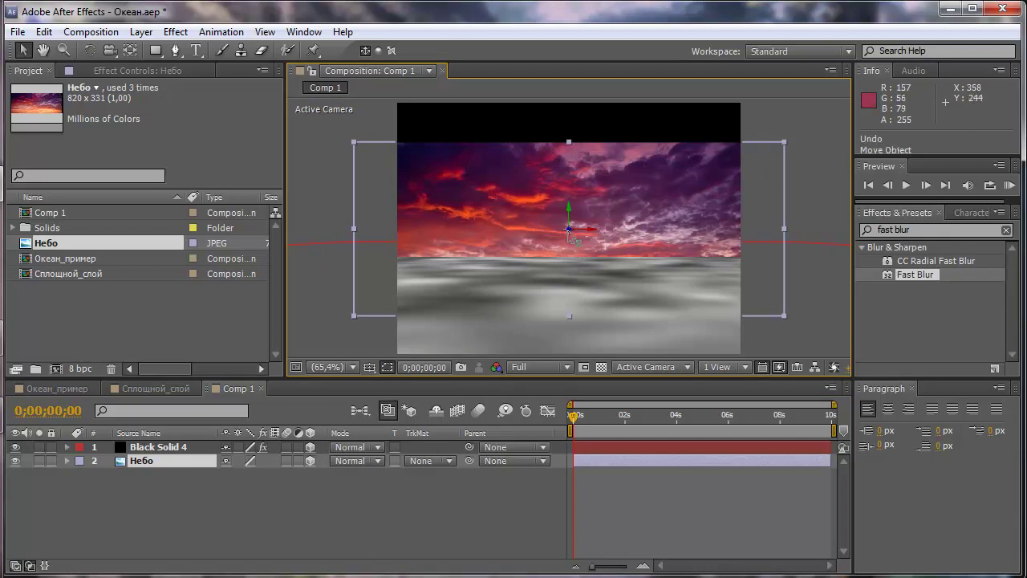
pyautogui.moveTo(571, 234); pyautogui.dragTo(504, 260)
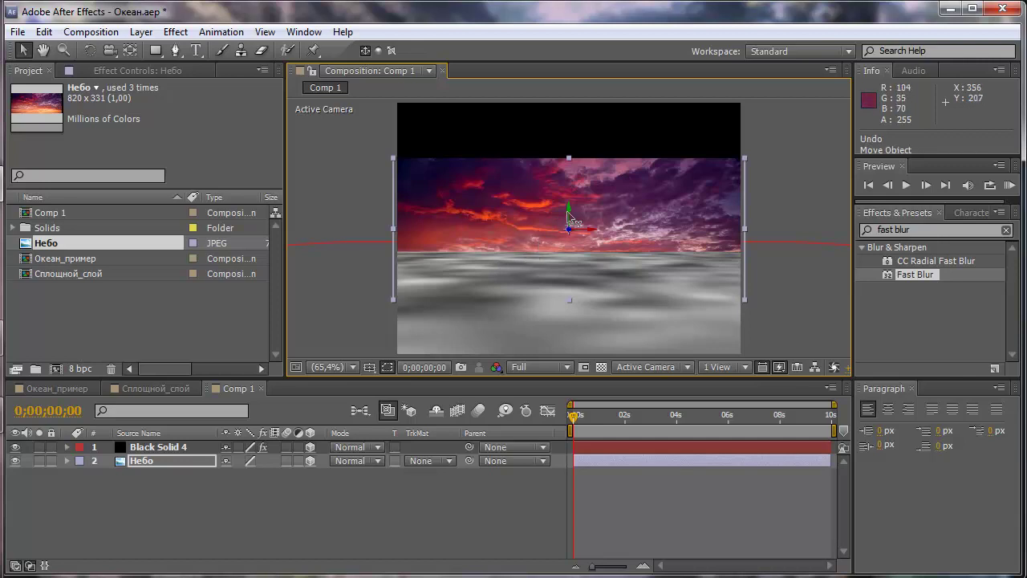
pyautogui.moveTo(569, 215); pyautogui.dragTo(573, 146)
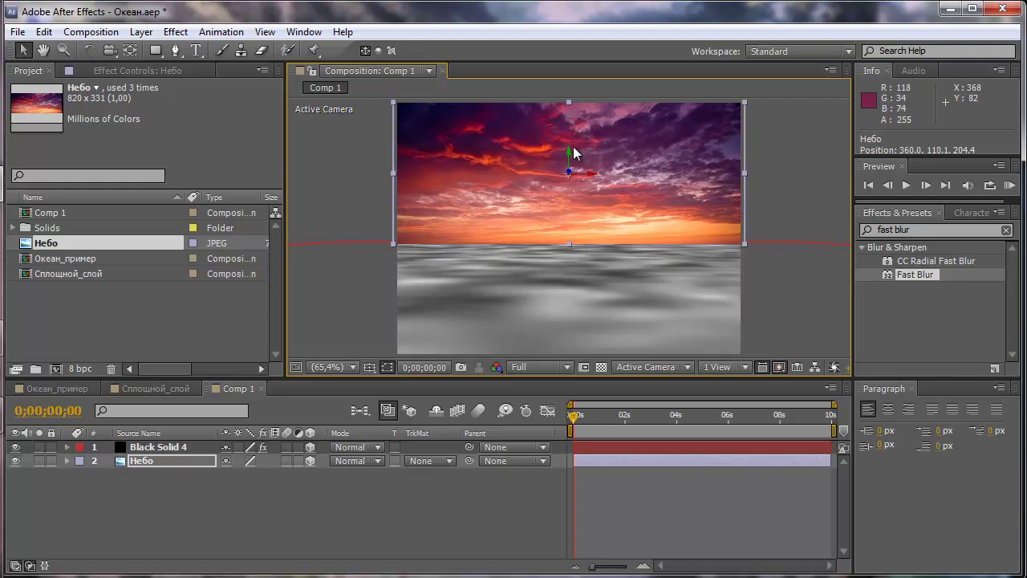
pyautogui.click(134, 508)
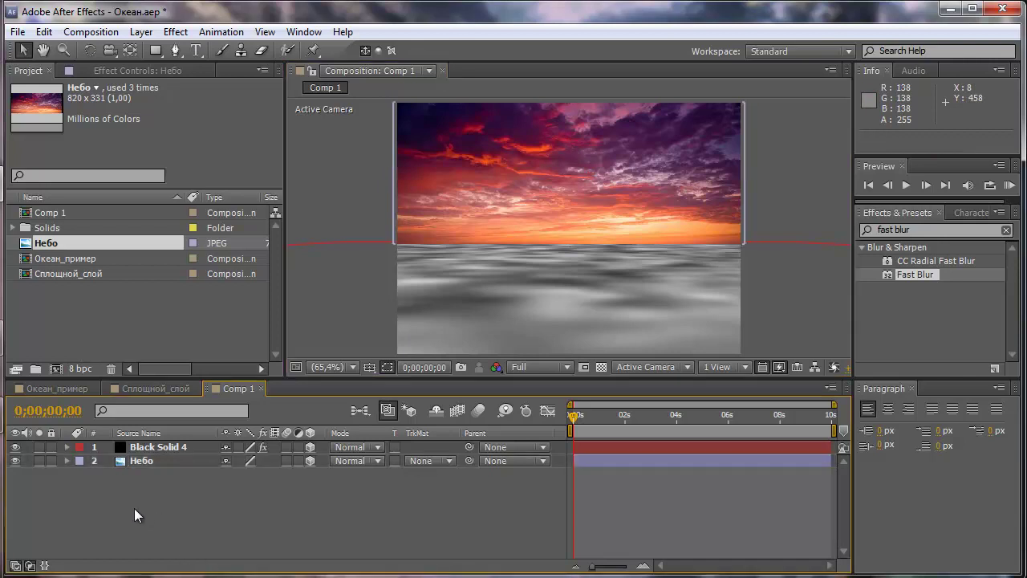
pyautogui.click(15, 448)
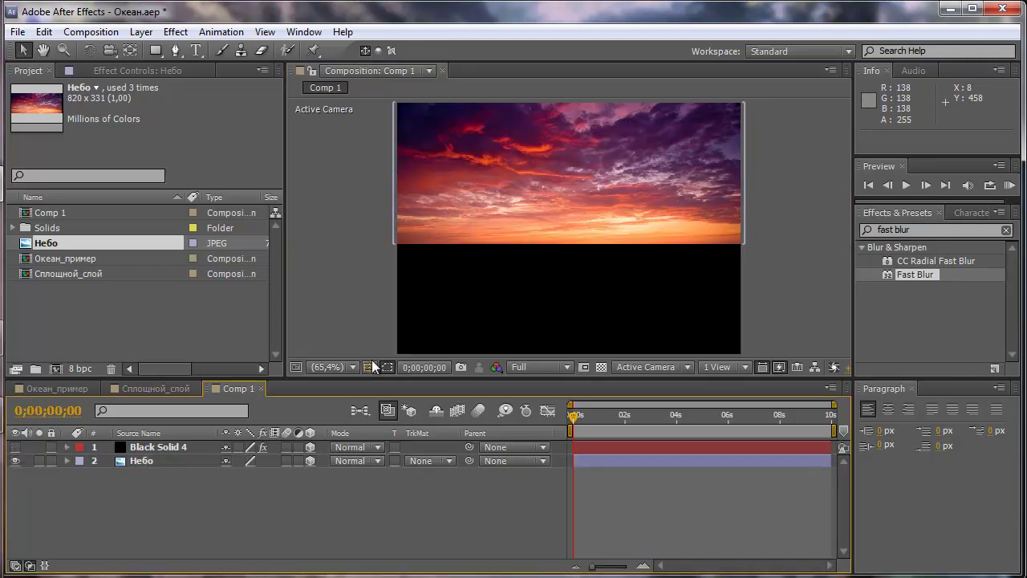
# - Duplicate the Небо layer, rename the copy Отражение, and reveal its Scale
pyautogui.click(145, 463)
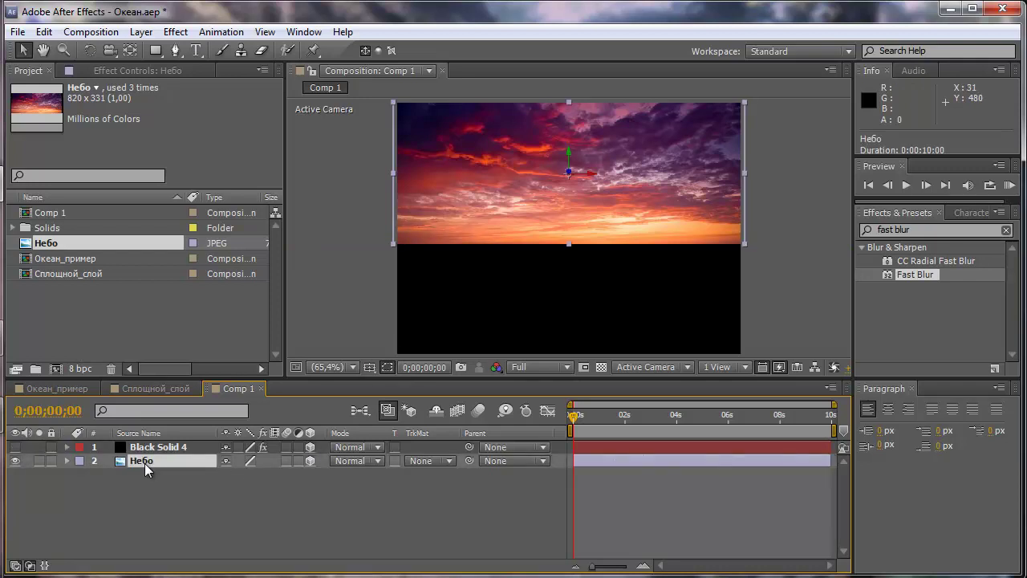
pyautogui.hotkey('ctrl', 'd')
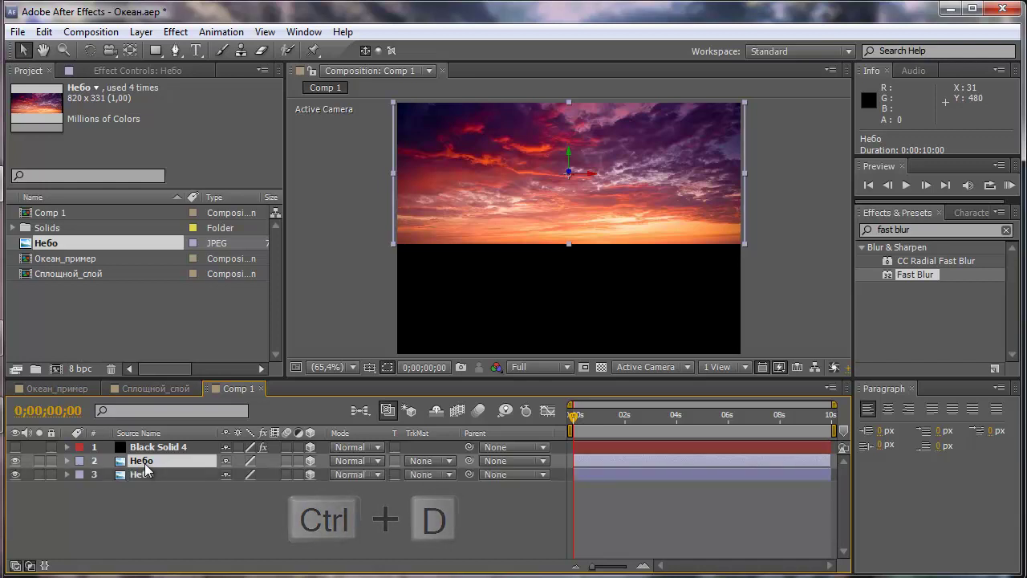
pyautogui.click(141, 475)
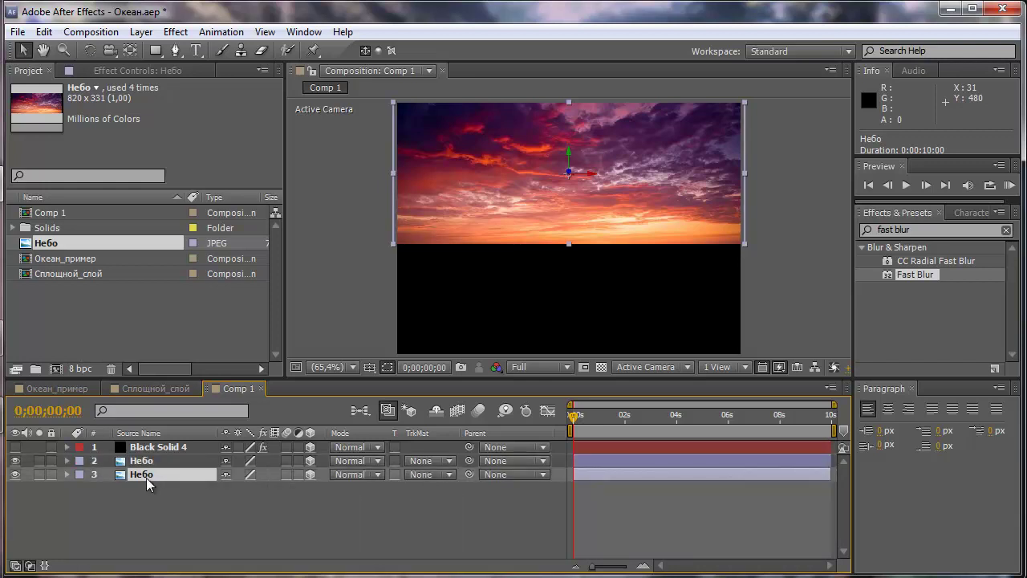
pyautogui.press('Return')
pyautogui.write('Отра')
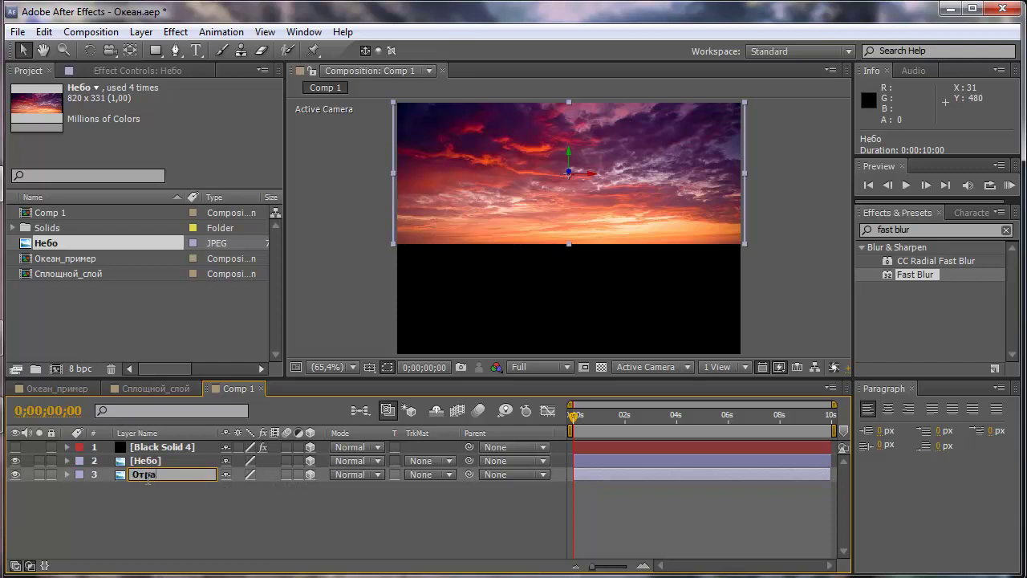
pyautogui.write('жение')
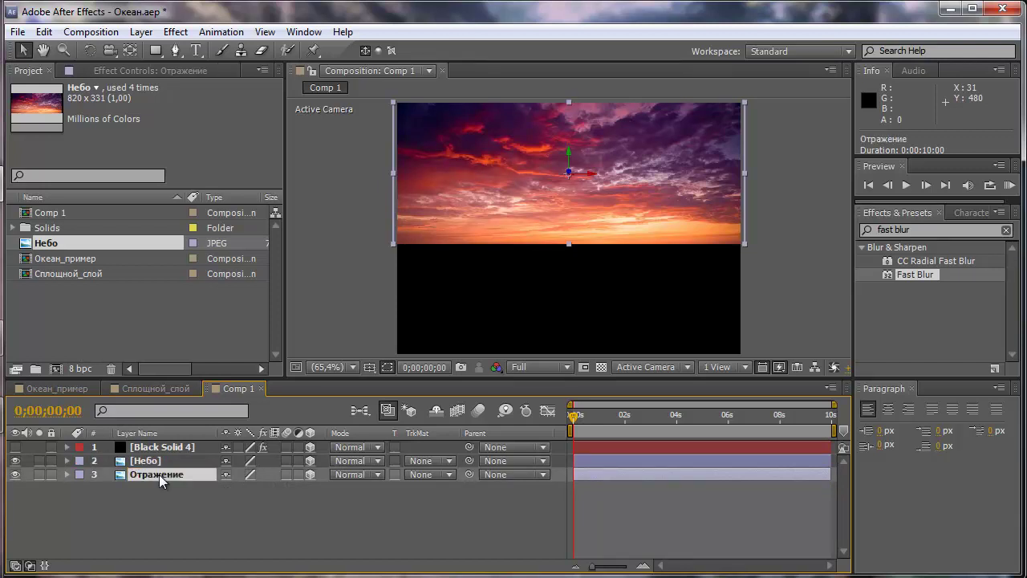
pyautogui.press('s')
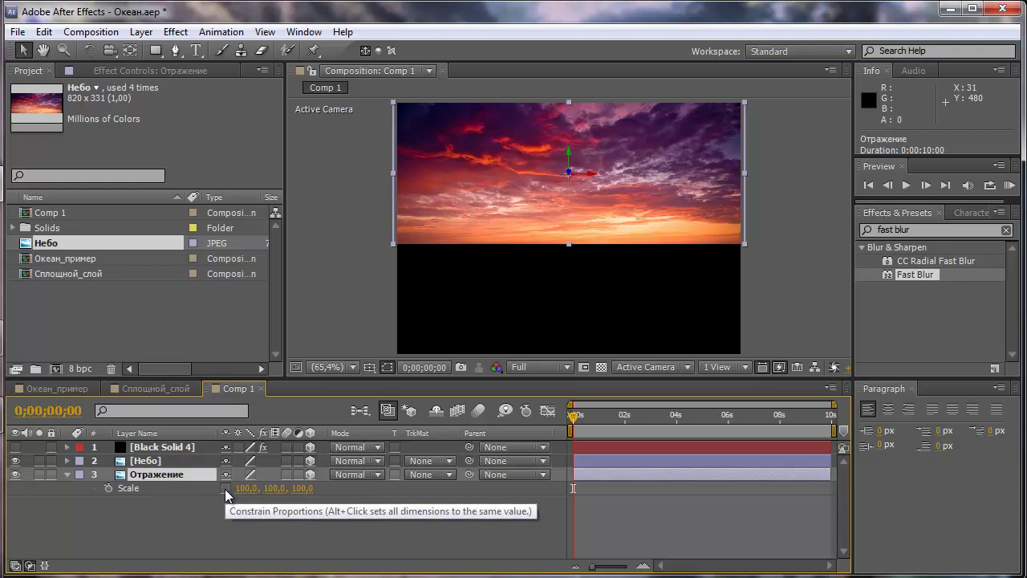
# - Set Отражение's Scale to 100, -100, 100 to flip it vertically
pyautogui.click(275, 490)
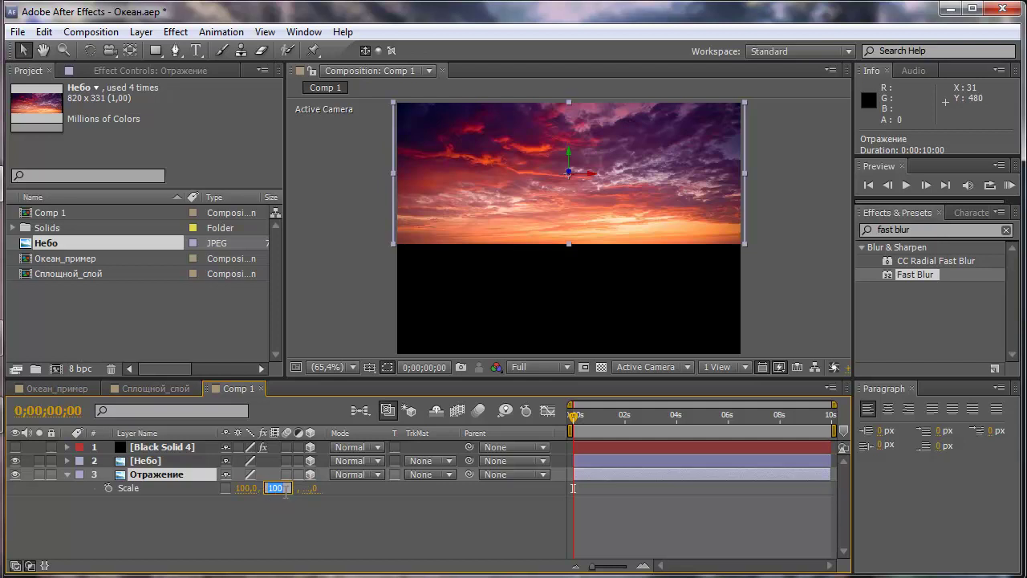
pyautogui.write('-10')
pyautogui.write('0')
pyautogui.click(214, 508)
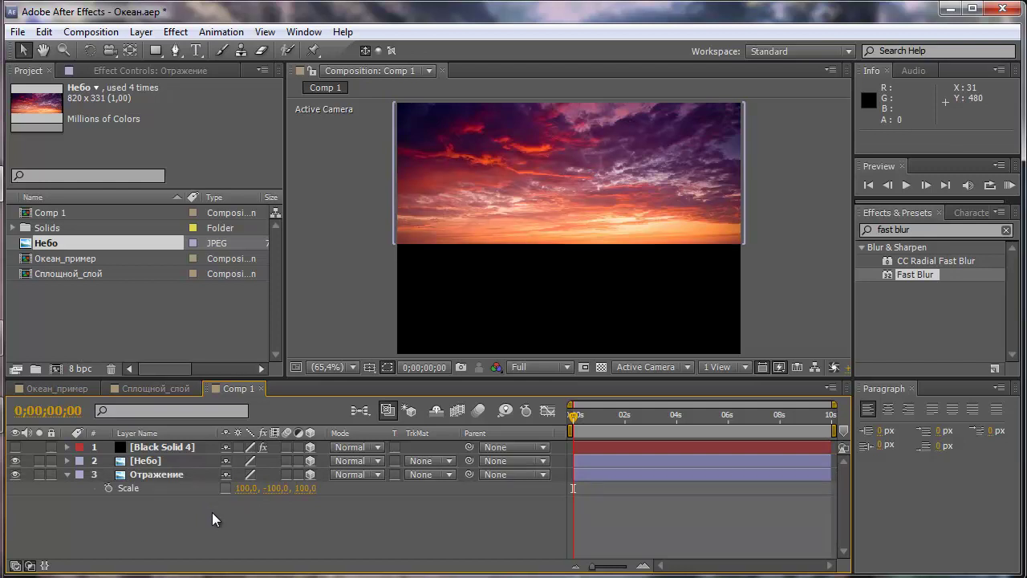
# - Drag the flipped Отражение layer below the horizon to fill the bottom half
pyautogui.click(161, 475)
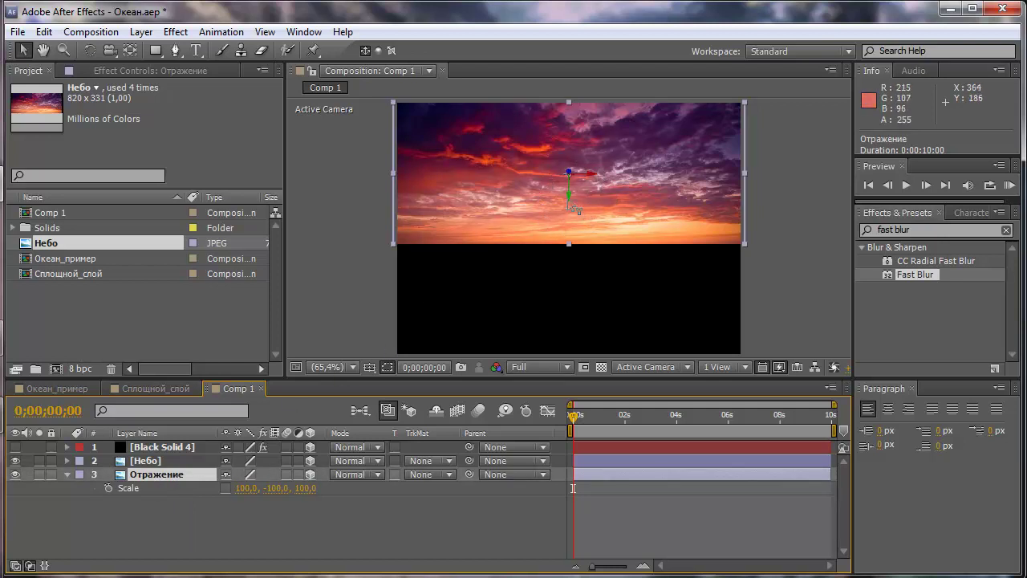
pyautogui.click(571, 201)
pyautogui.hotkey('ctrl', 'z')
pyautogui.moveTo(571, 200); pyautogui.dragTo(575, 337)
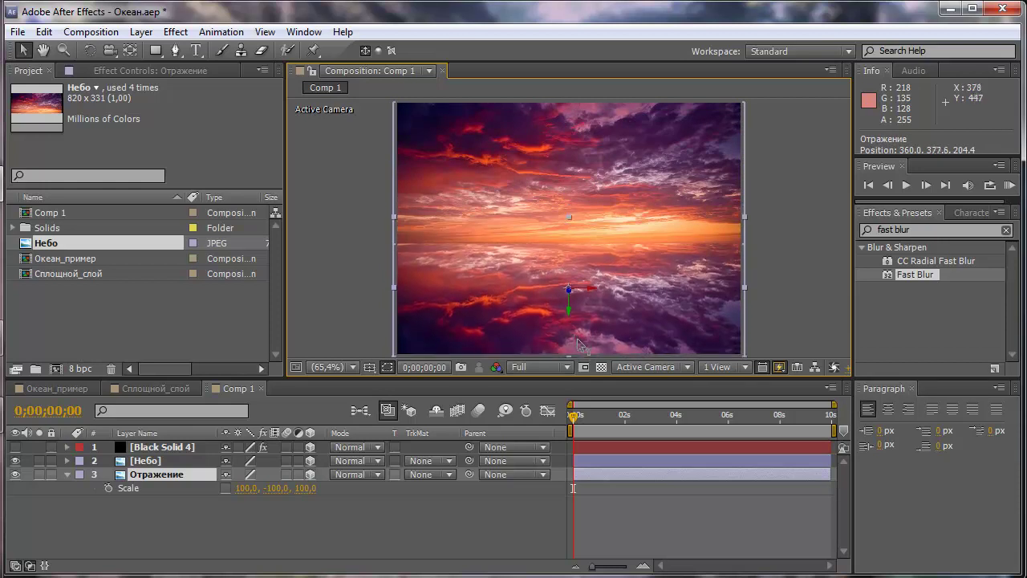
pyautogui.moveTo(575, 337); pyautogui.dragTo(573, 374)
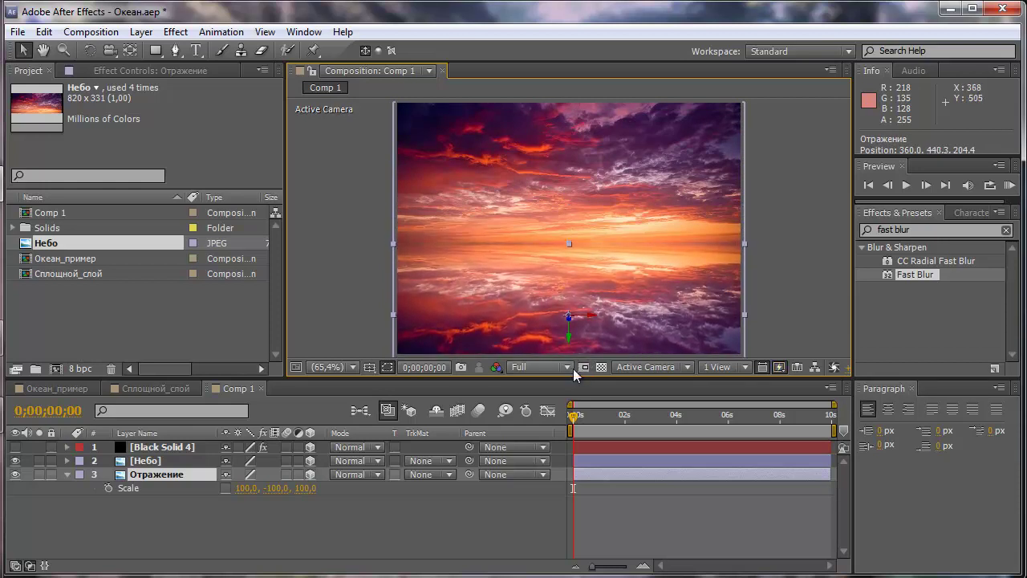
pyautogui.click(772, 299)
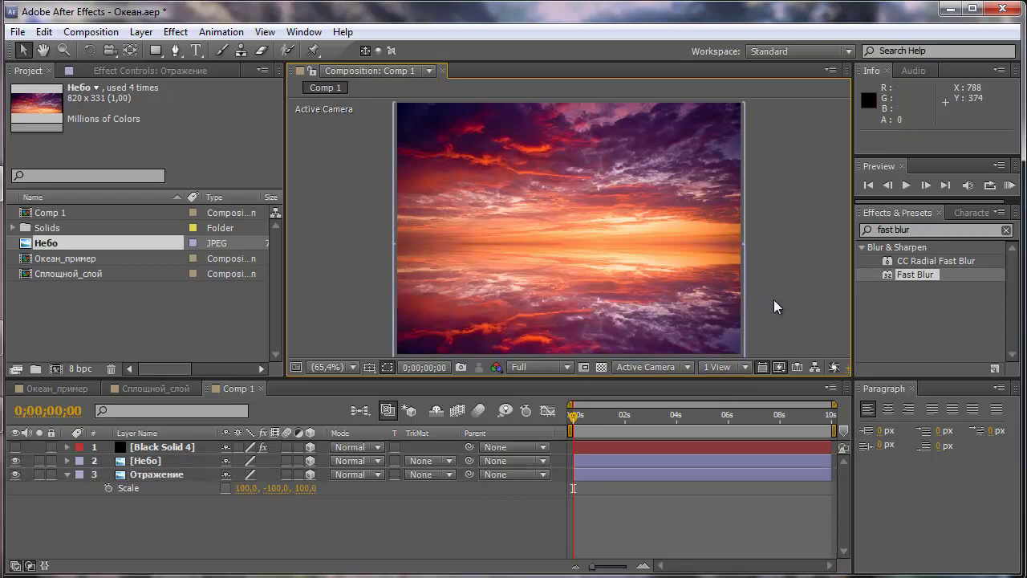
# - Set the Отражение layer's parent to 2. Небо
pyautogui.click(164, 475)
pyautogui.click(543, 473)
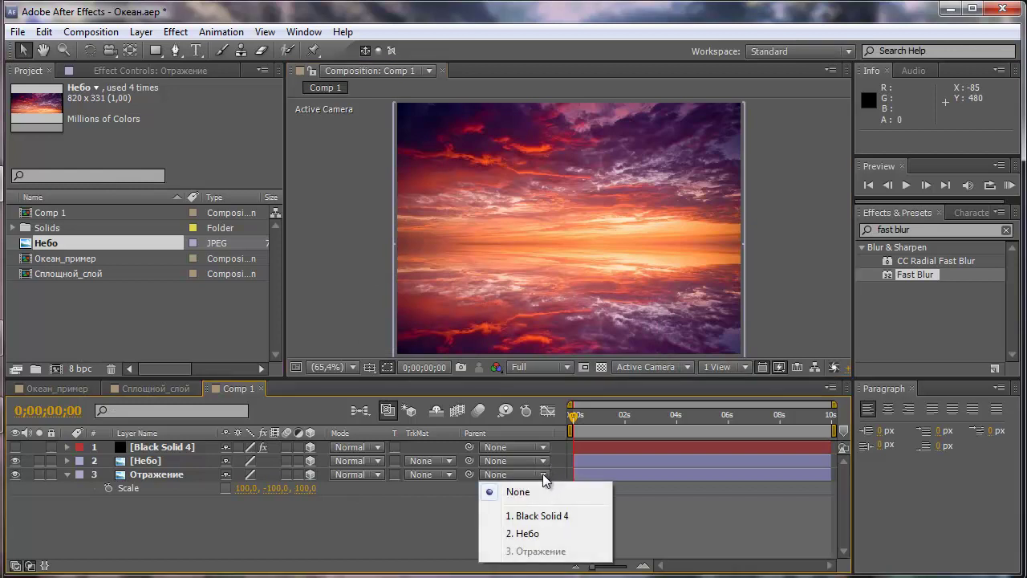
pyautogui.click(546, 537)
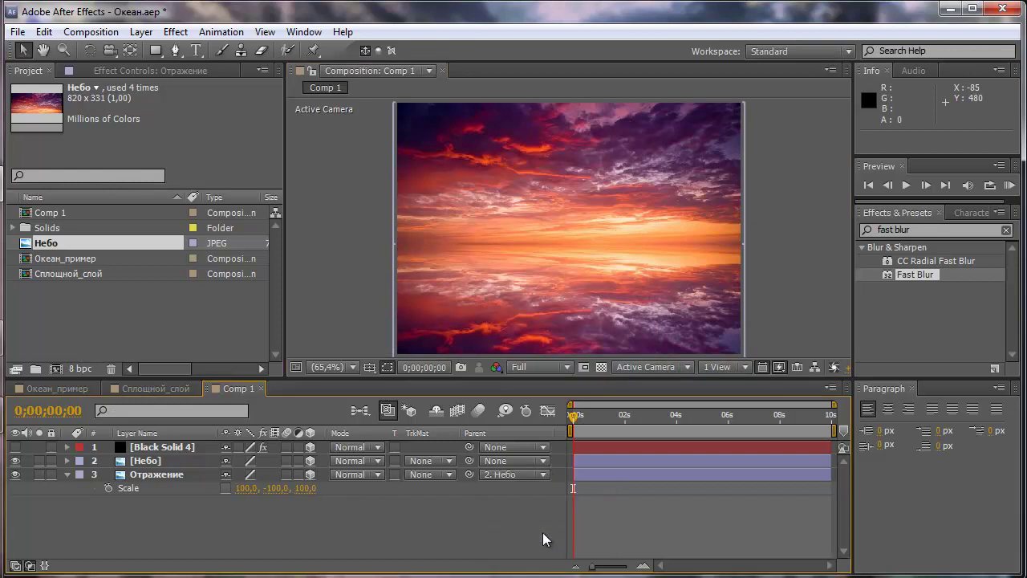
# - Drag the Небо sky right to test that the reflection follows, then undo the move
pyautogui.click(146, 462)
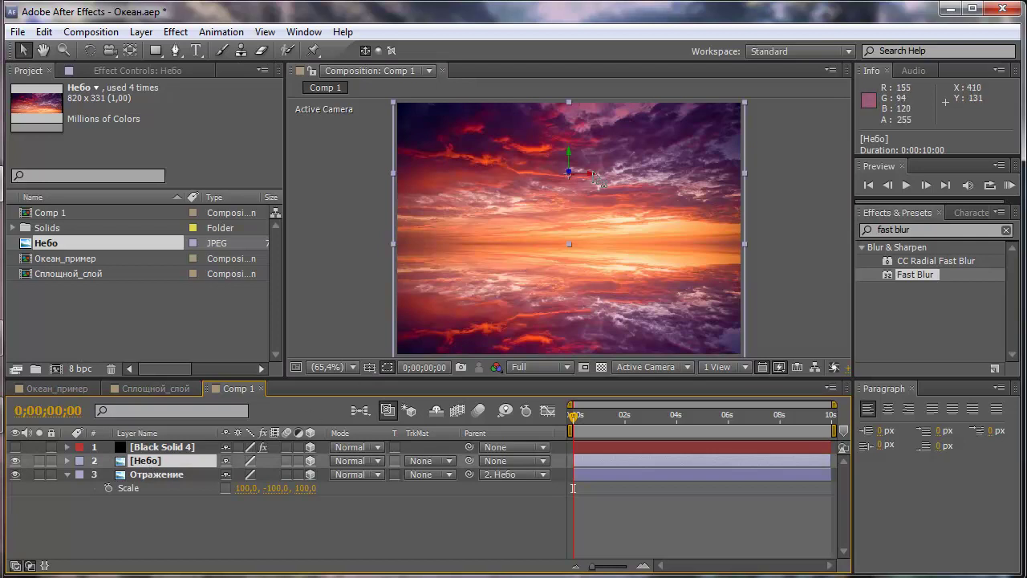
pyautogui.moveTo(599, 180); pyautogui.dragTo(653, 182)
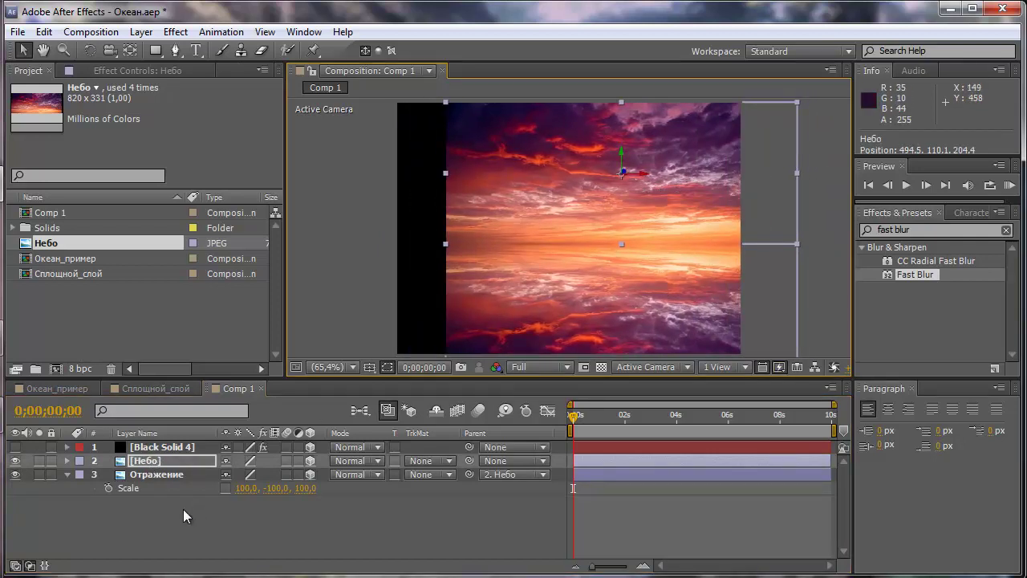
pyautogui.hotkey('ctrl', 'z')
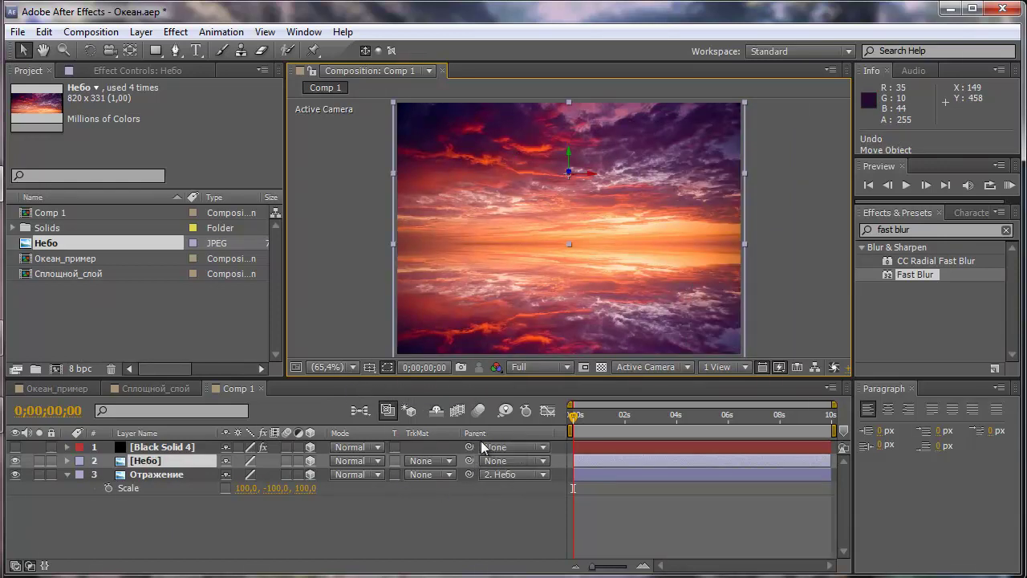
# - Bring up and dismiss the timeline column options, then select the Black Solid 4 layer
pyautogui.rightClick(443, 430)
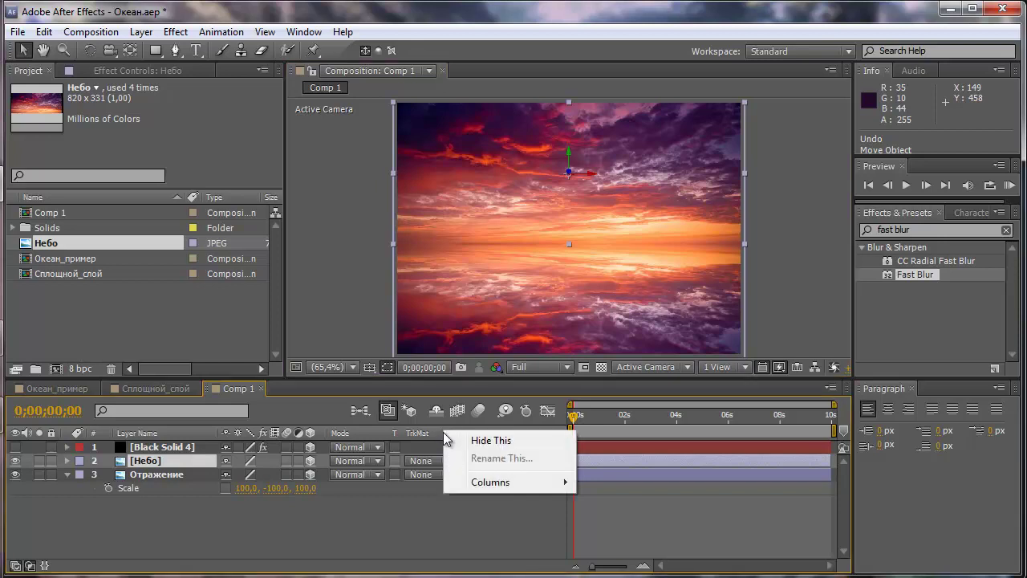
pyautogui.moveTo(497, 483)
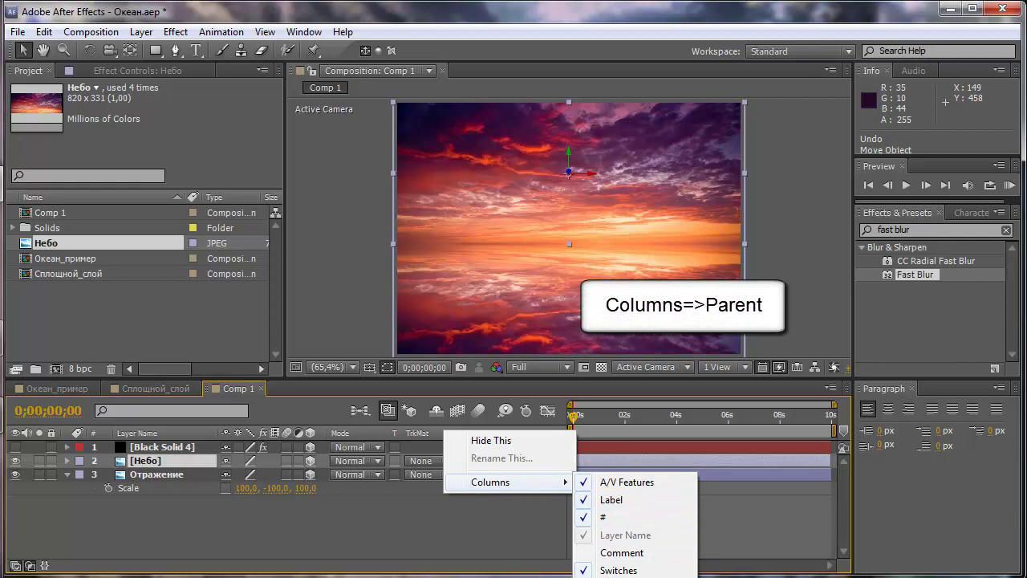
pyautogui.click(482, 565)
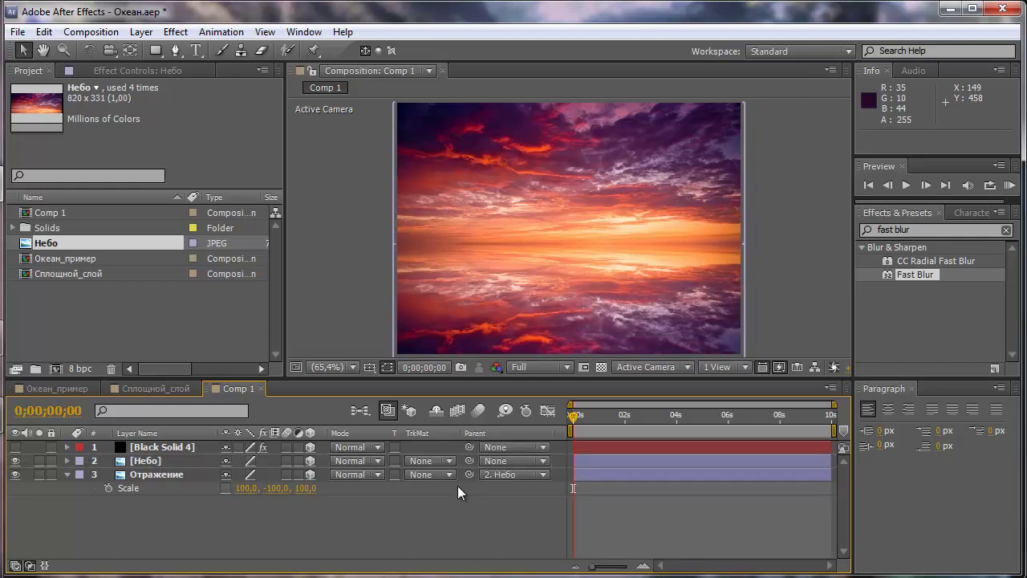
pyautogui.click(164, 447)
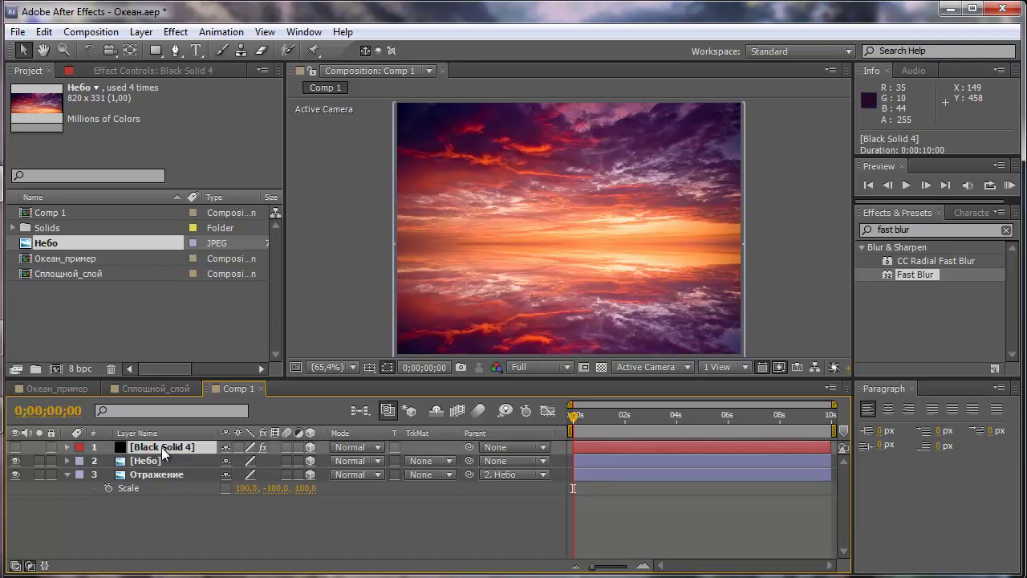
# - Pre-compose Black Solid 4 into Black Solid 4 Comp 1 with all attributes moved into it
pyautogui.click(141, 32)
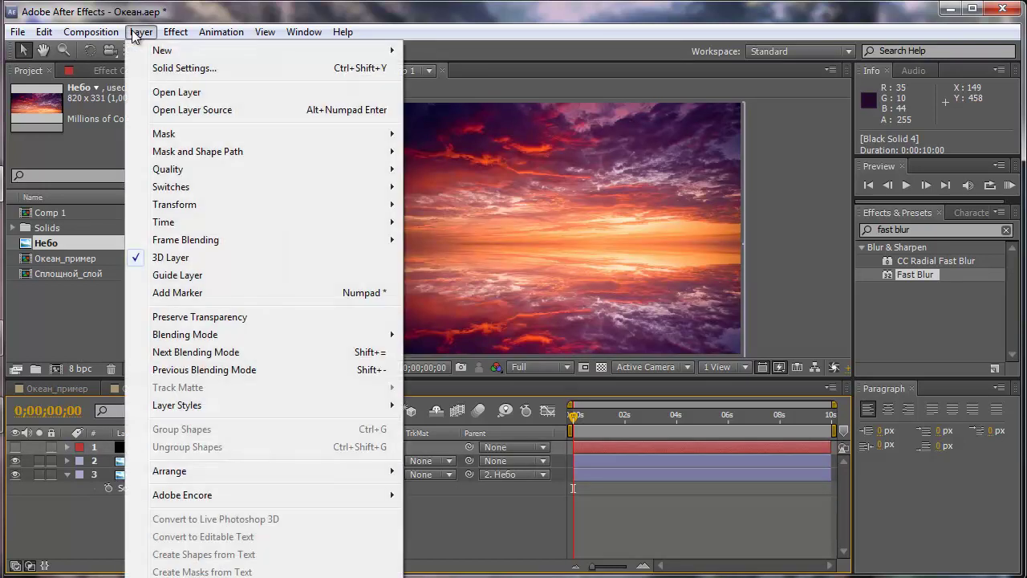
pyautogui.hotkey('ctrl', 'shift', 'c')
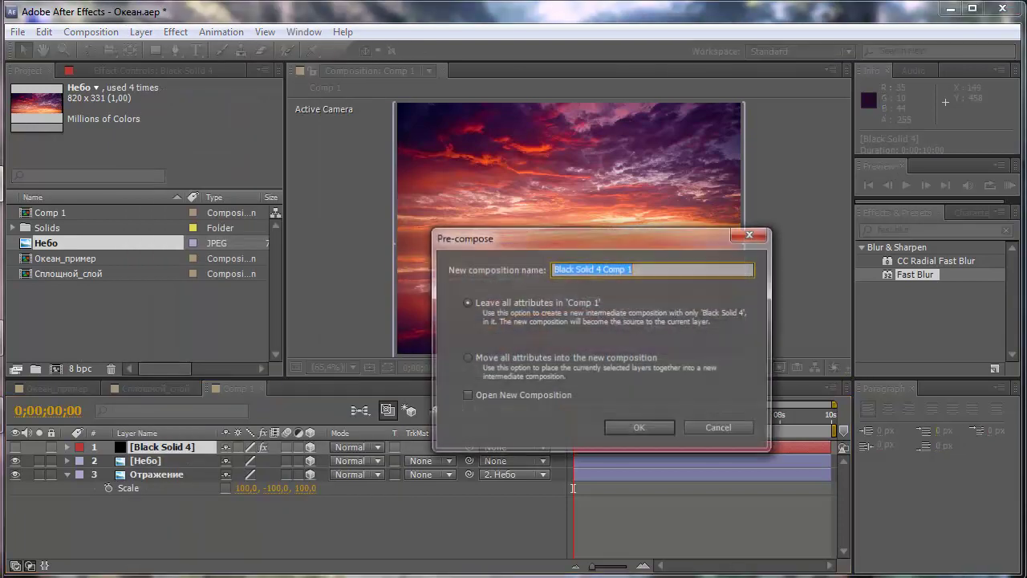
pyautogui.click(466, 360)
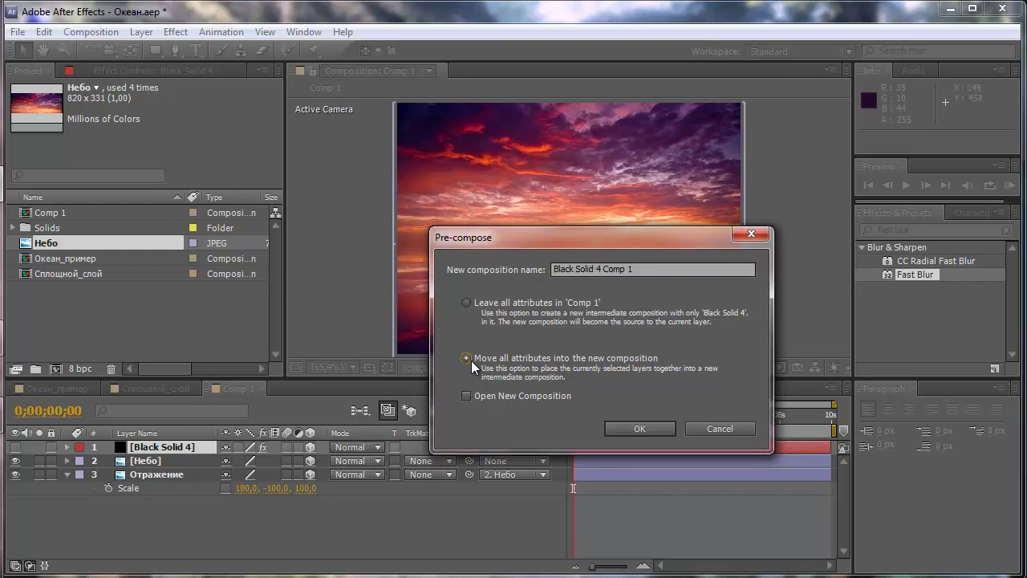
pyautogui.click(641, 429)
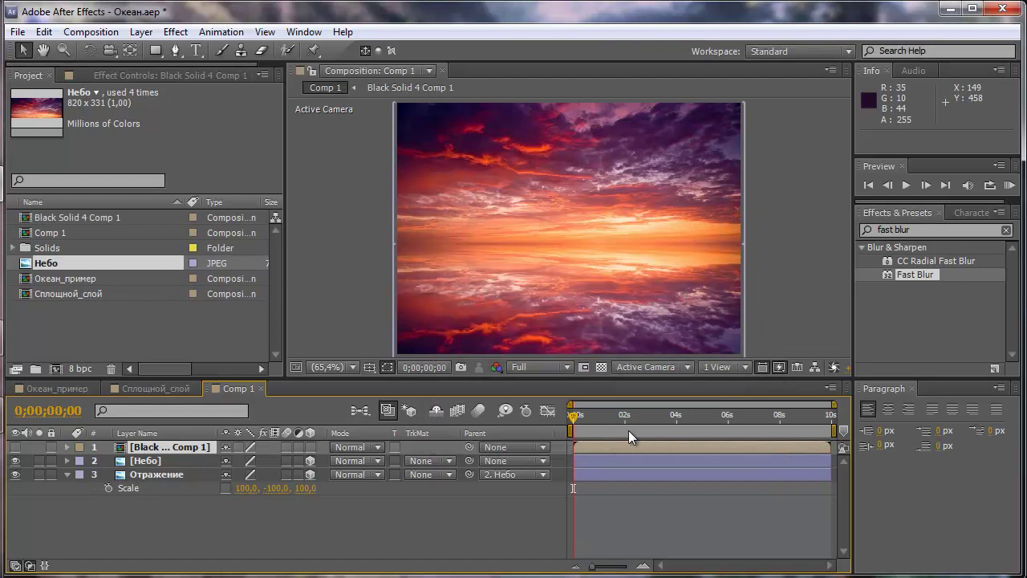
pyautogui.click(141, 32)
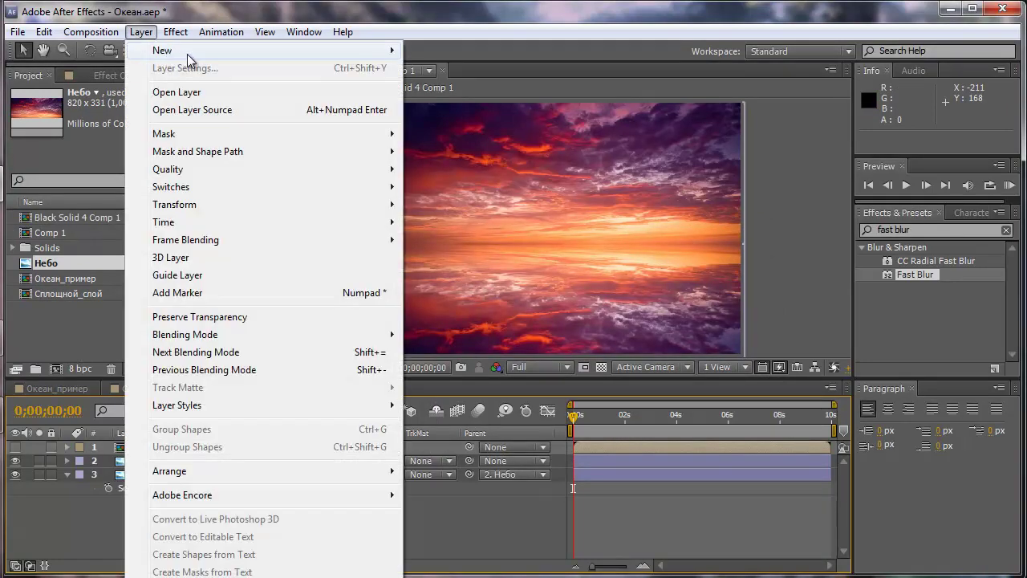
# - Add Adjustment Layer 4 above the ocean precomp and pick Displacement Map by searching 'displace'
pyautogui.moveTo(187, 54)
pyautogui.click(501, 159)
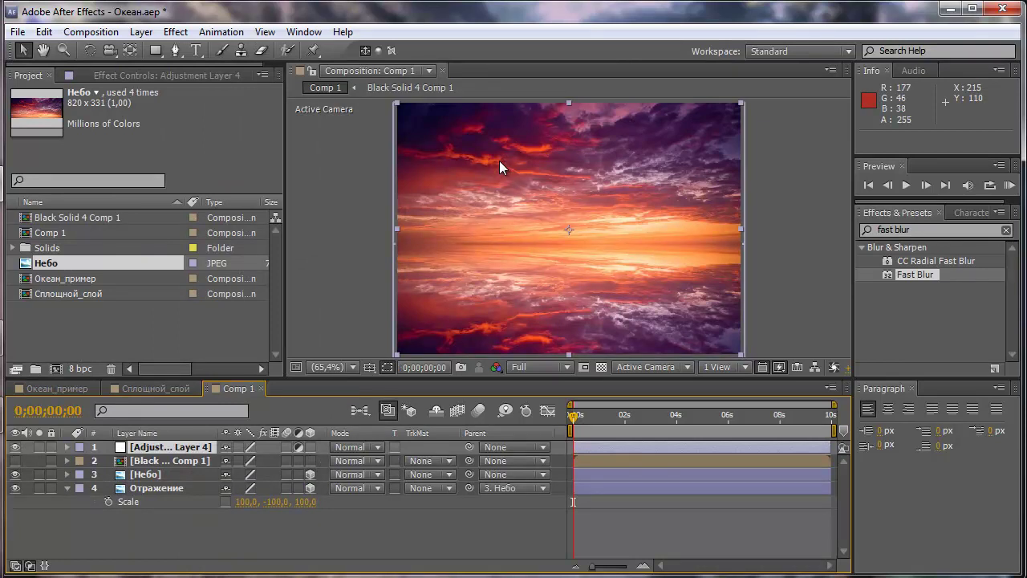
pyautogui.click(923, 235)
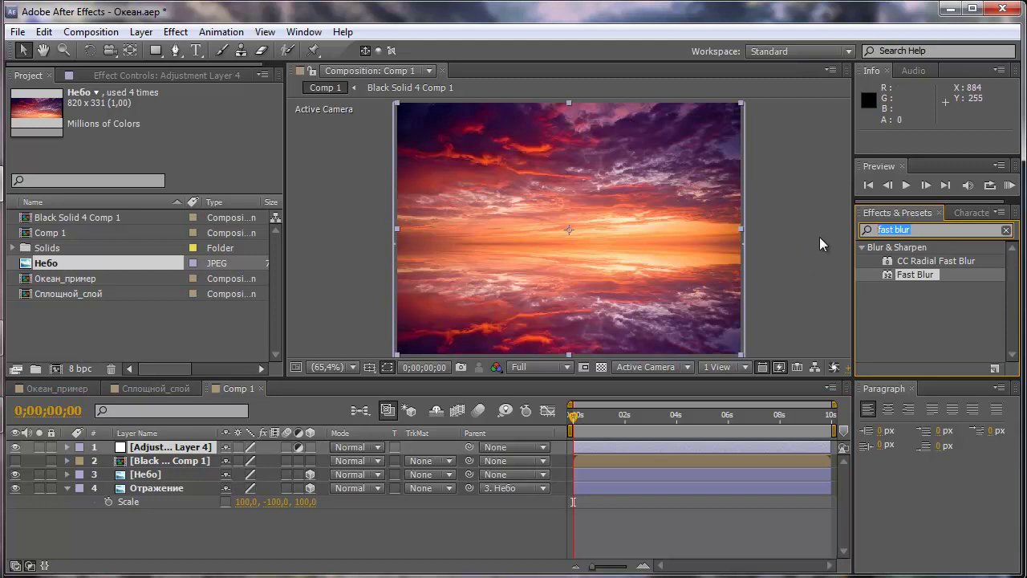
pyautogui.write('dis')
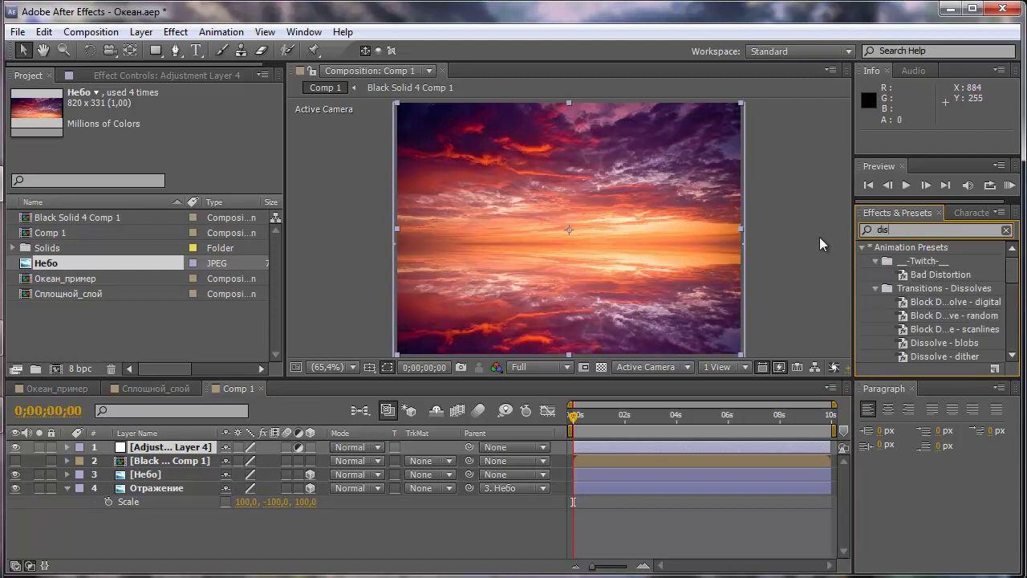
pyautogui.write('place')
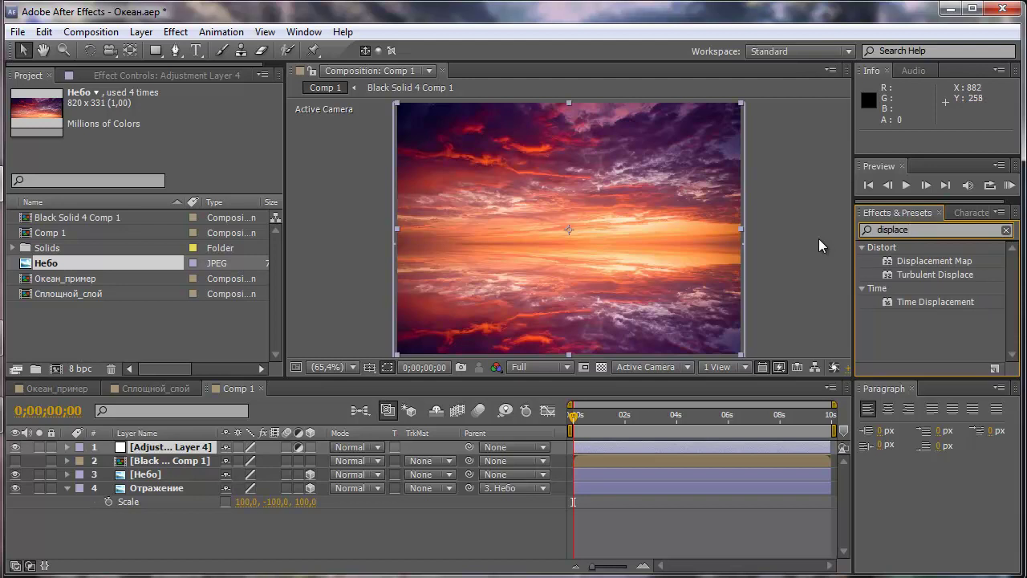
pyautogui.click(949, 263)
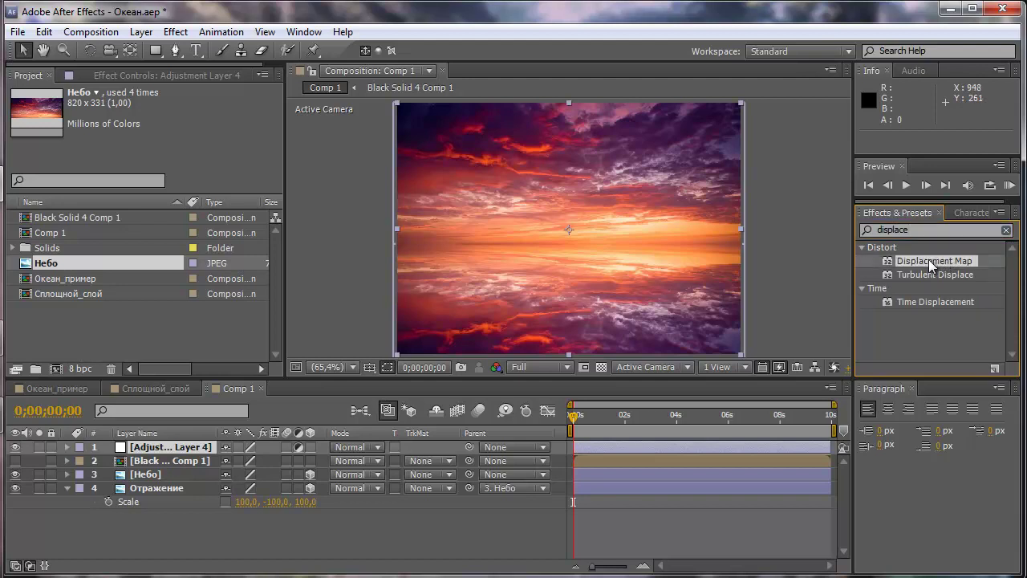
# - Apply Displacement Map to the adjustment layer from Black Solid 4 Comp 1, max horizontal 50, vertical 75
pyautogui.moveTo(946, 265)
pyautogui.mouseDown()
pyautogui.moveTo(477, 331)
pyautogui.moveTo(174, 451)
pyautogui.mouseUp()
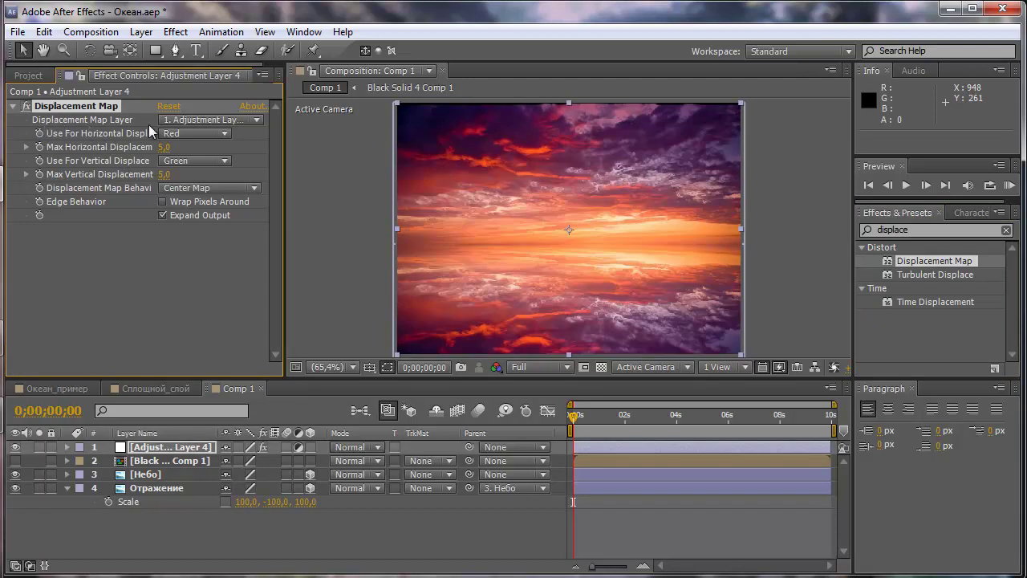
pyautogui.click(202, 121)
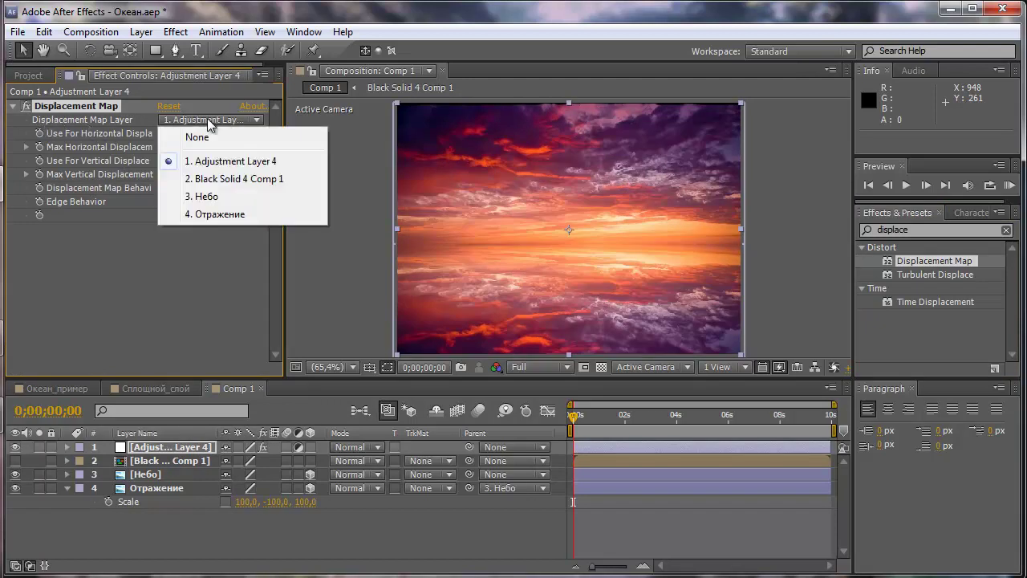
pyautogui.click(241, 180)
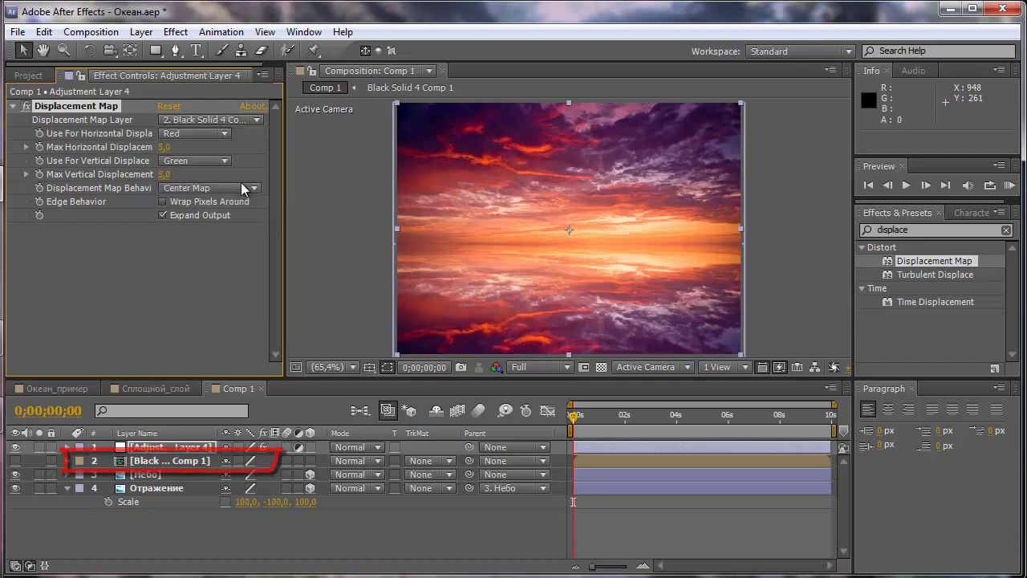
pyautogui.click(164, 147)
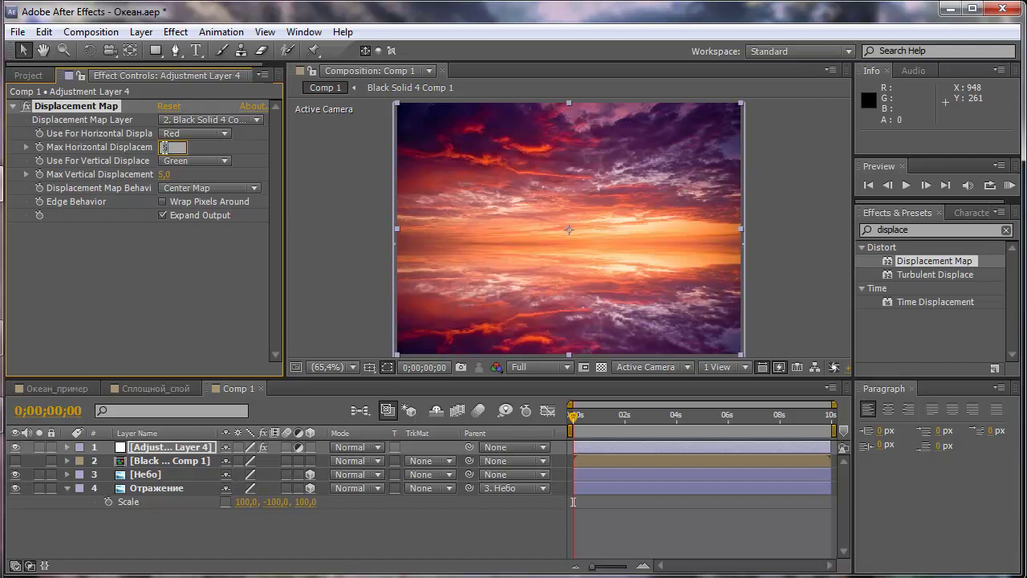
pyautogui.write('0')
pyautogui.click(92, 293)
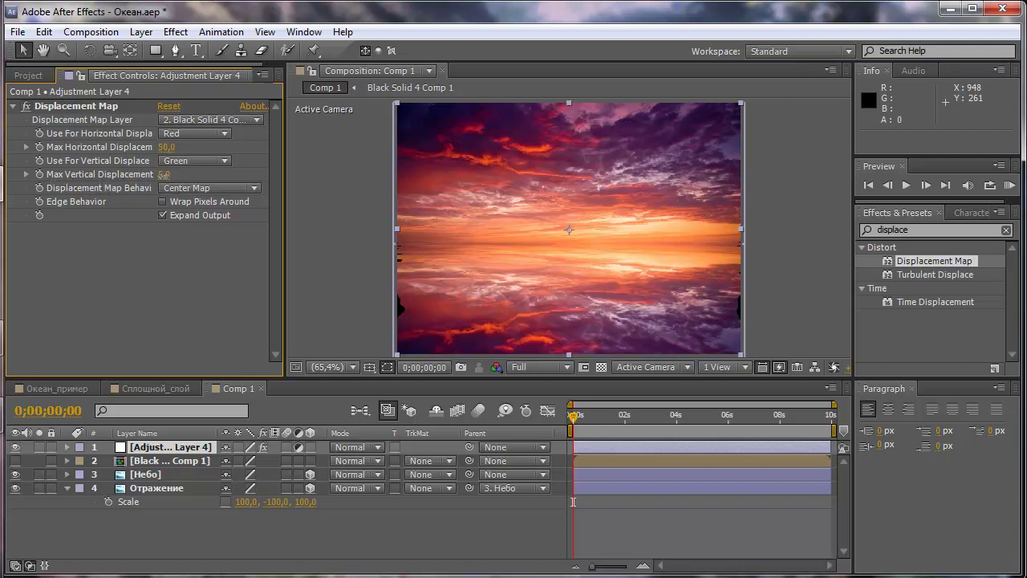
pyautogui.click(163, 174)
pyautogui.write('75')
pyautogui.click(150, 269)
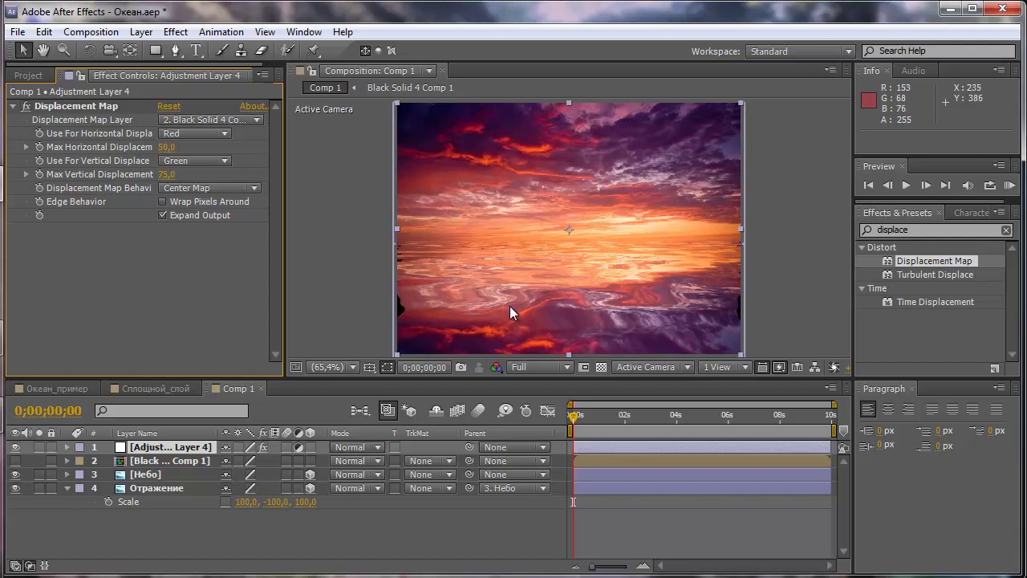
# - Add a Camera 1 layer to Comp 1 with default settings
pyautogui.click(141, 32)
pyautogui.moveTo(161, 49)
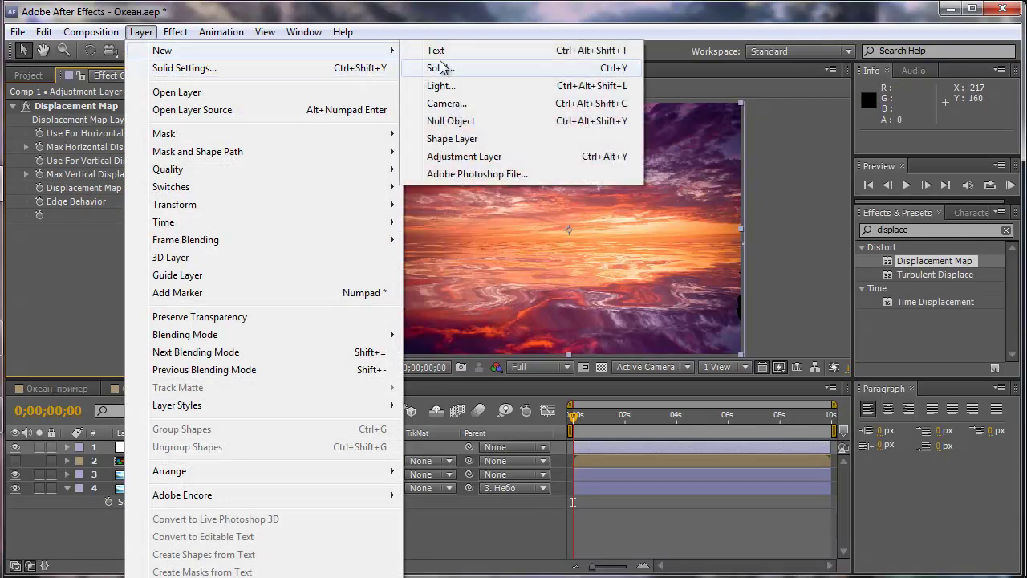
pyautogui.click(478, 104)
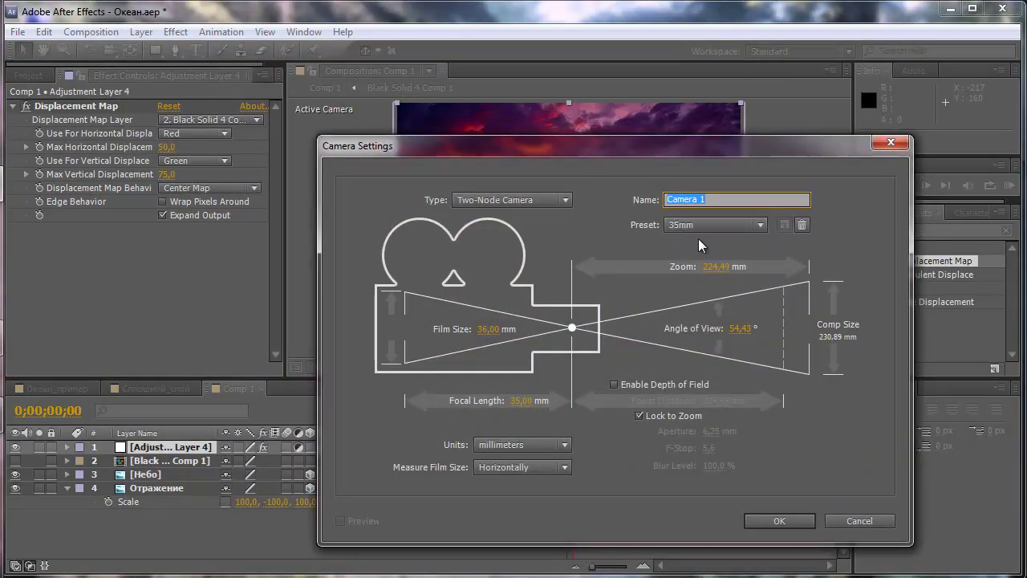
pyautogui.click(777, 520)
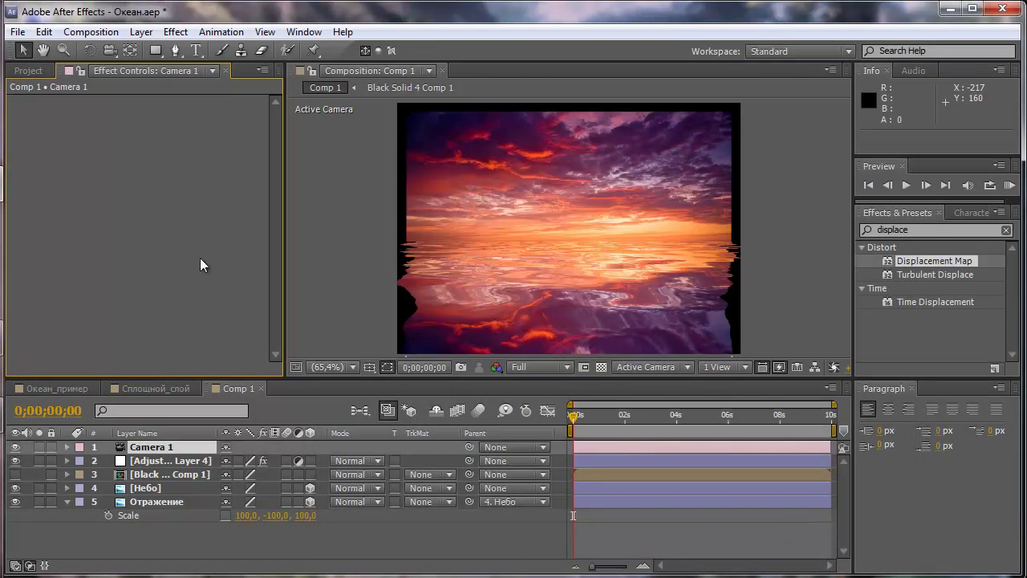
# - Orbit Camera 1 to view the rippled sky at an angle
pyautogui.click(108, 52)
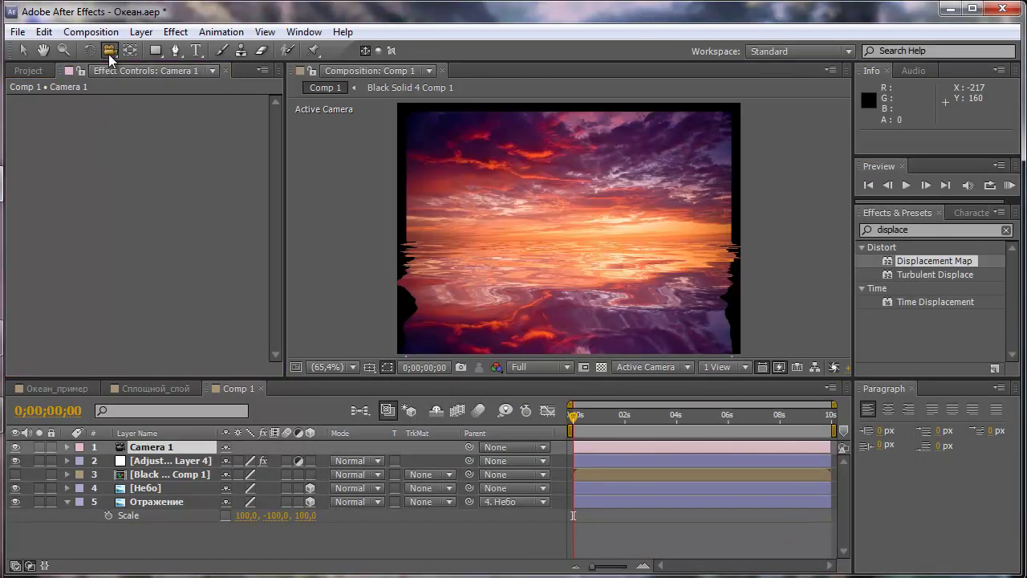
pyautogui.moveTo(109, 54); pyautogui.dragTo(171, 69)
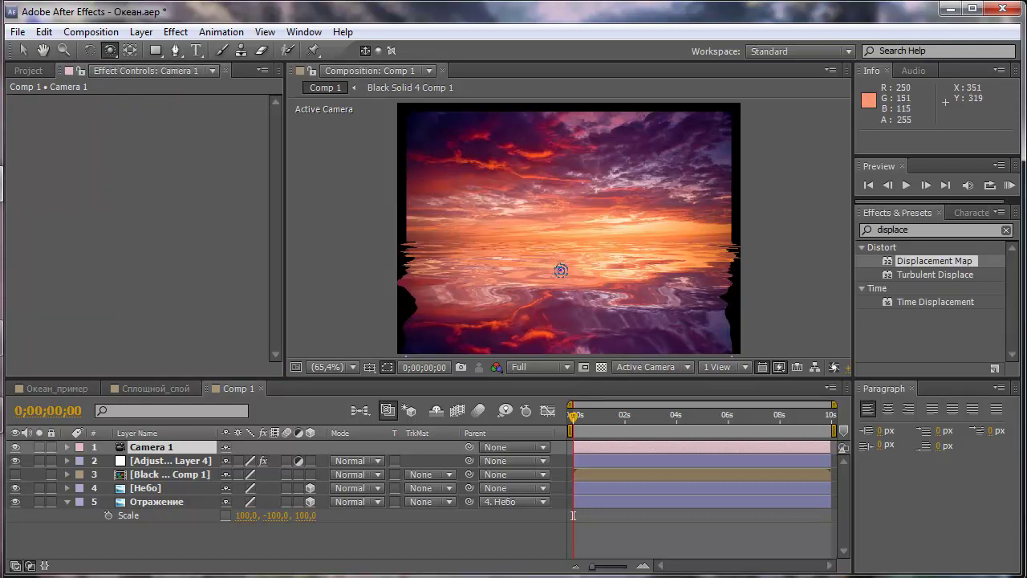
pyautogui.moveTo(585, 271)
pyautogui.mouseDown()
pyautogui.moveTo(576, 294)
pyautogui.moveTo(497, 288)
pyautogui.moveTo(670, 271)
pyautogui.moveTo(649, 310)
pyautogui.moveTo(580, 318)
pyautogui.moveTo(551, 294)
pyautogui.moveTo(556, 233)
pyautogui.moveTo(644, 255)
pyautogui.mouseUp()
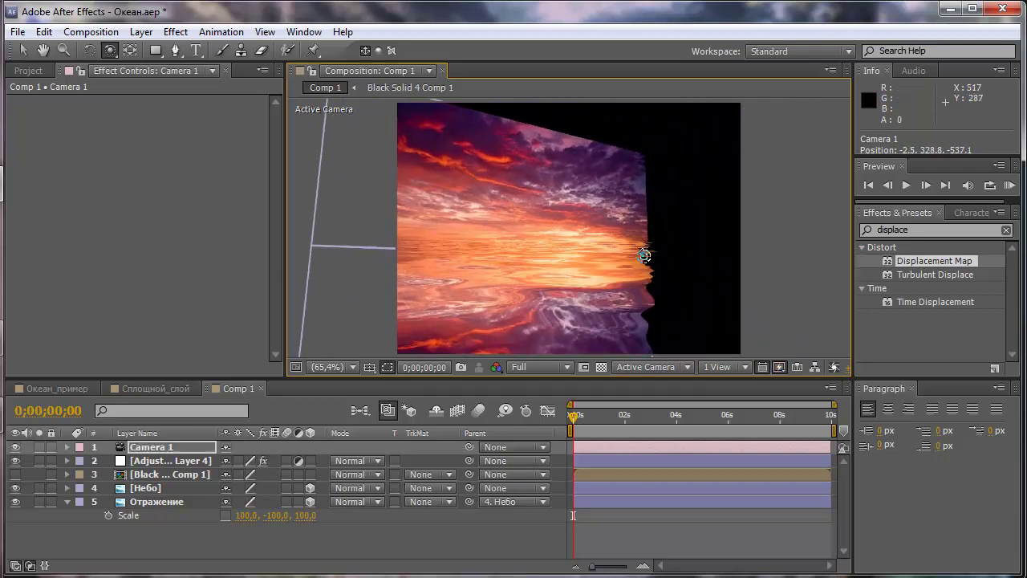
pyautogui.click(666, 265)
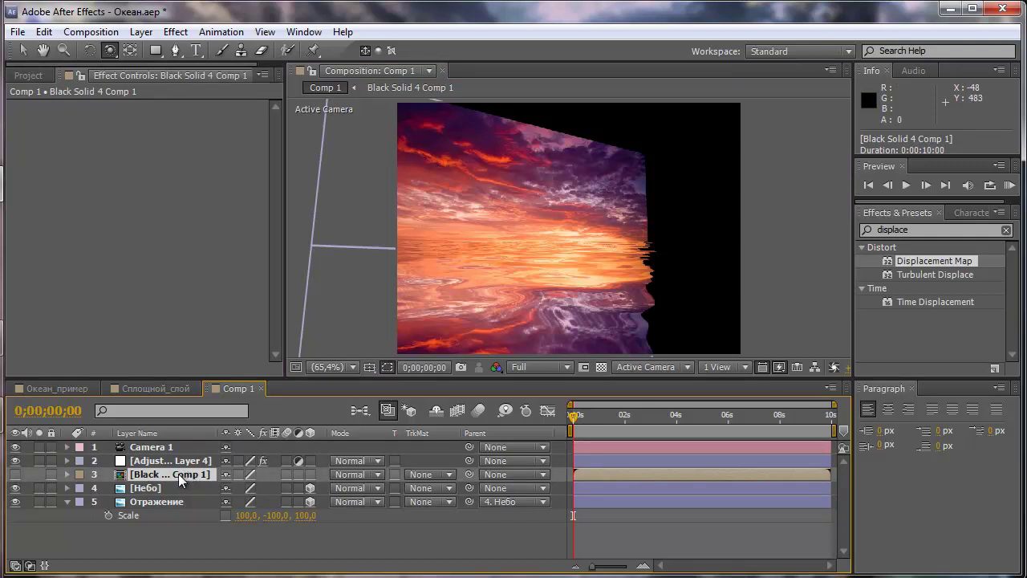
# - Inspect the Black Solid 4 Comp 1 precomp, then enable Collapse Transformations on its layer
pyautogui.doubleClick(156, 474)
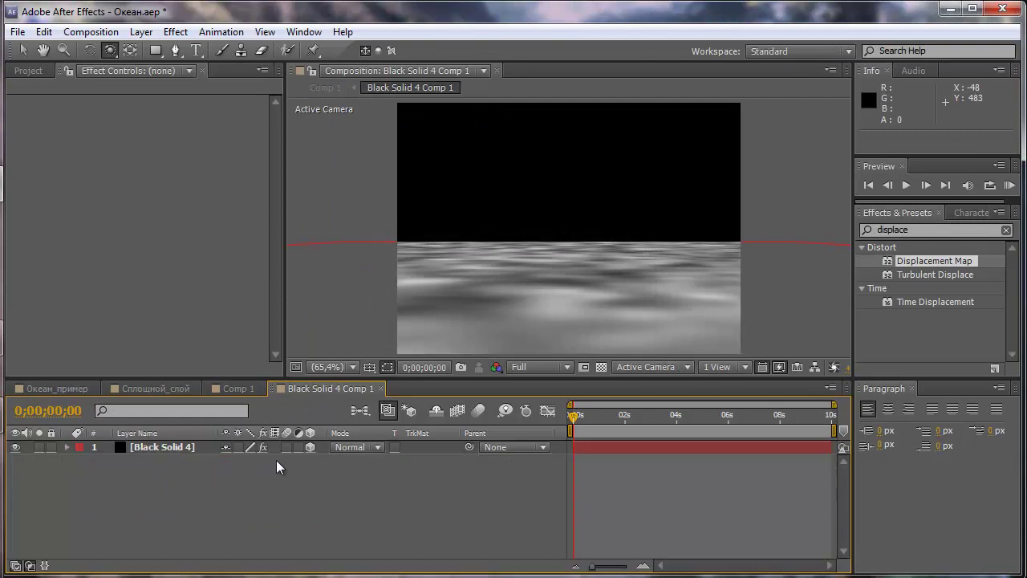
pyautogui.click(379, 389)
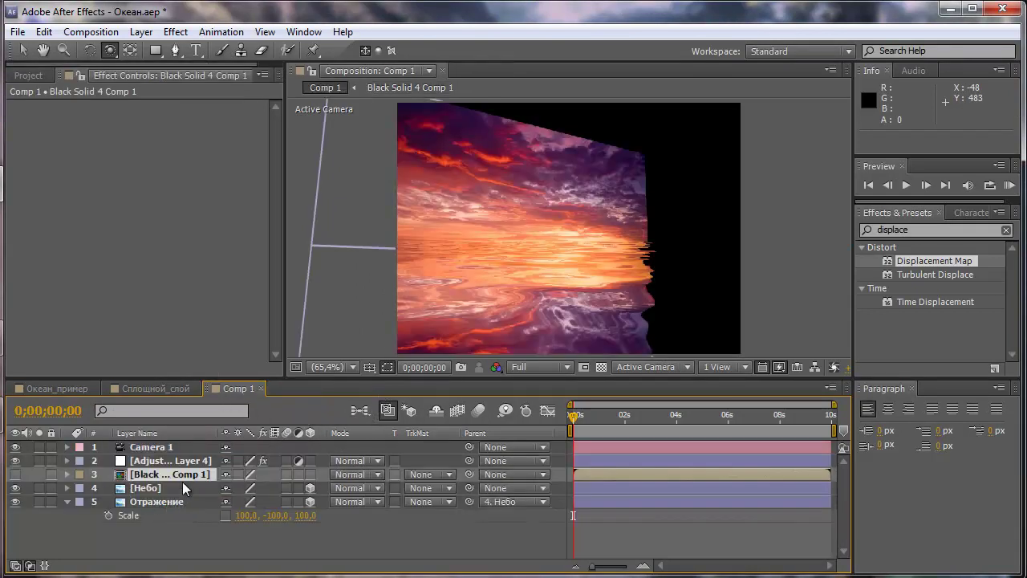
pyautogui.click(239, 475)
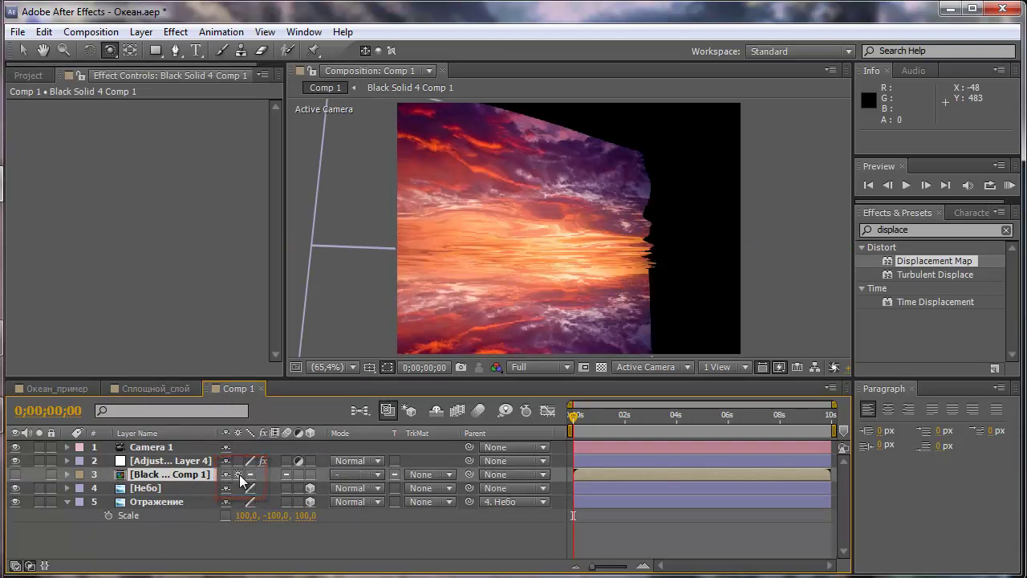
# - Orbit the camera to a steeper angle over the water
pyautogui.moveTo(490, 241); pyautogui.dragTo(526, 316)
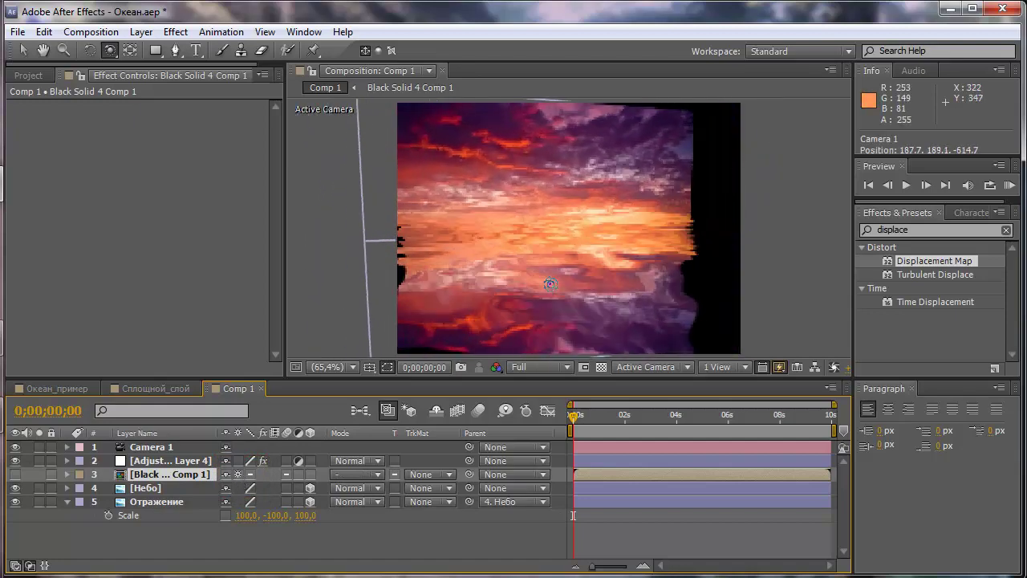
pyautogui.moveTo(526, 315); pyautogui.dragTo(525, 274)
pyautogui.moveTo(527, 274); pyautogui.dragTo(597, 323)
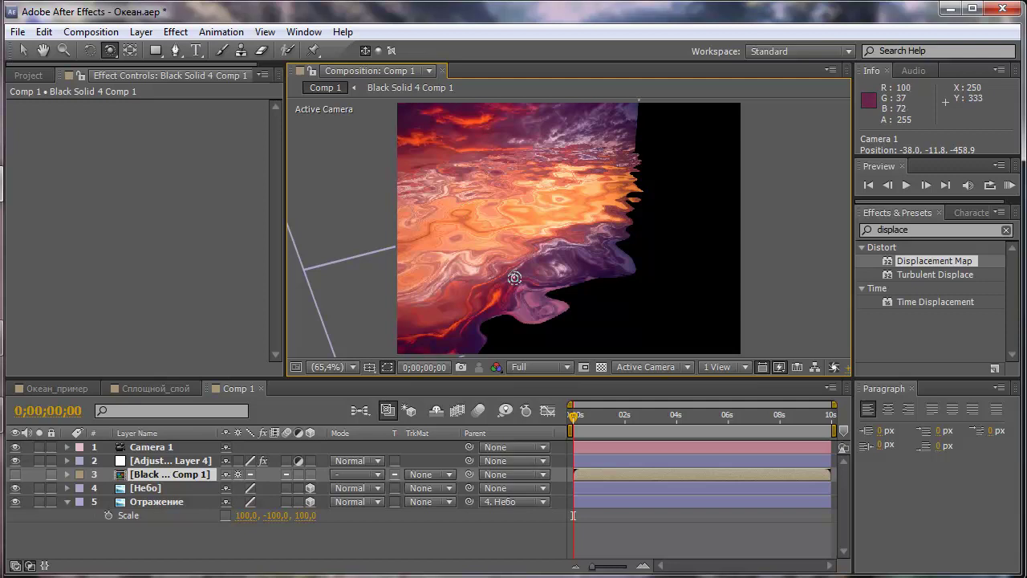
pyautogui.click(168, 462)
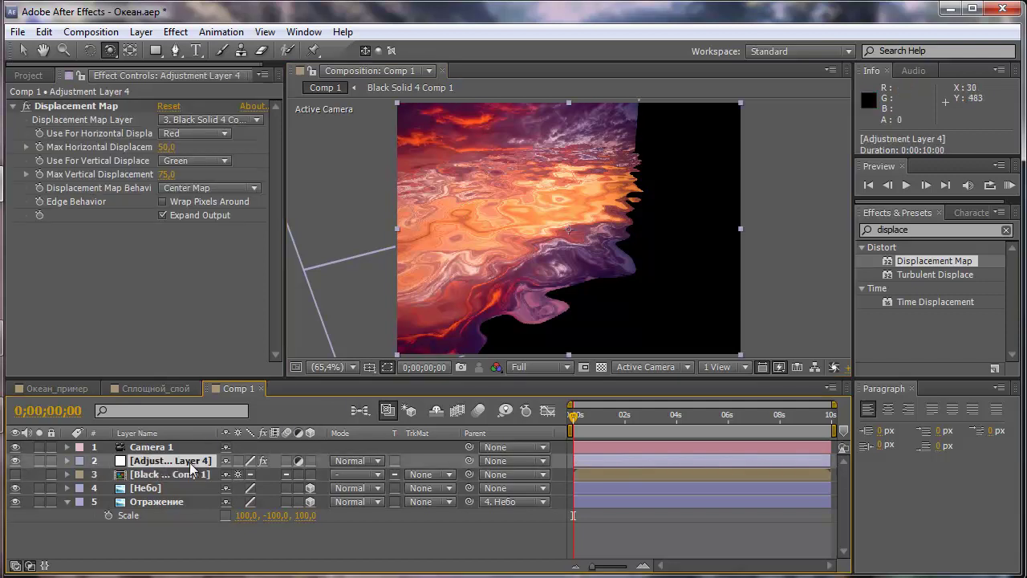
# - Move the adjustment layer below Небо and orbit the camera back toward a frontal view
pyautogui.moveTo(190, 468)
pyautogui.mouseDown()
pyautogui.moveTo(174, 502)
pyautogui.moveTo(183, 497)
pyautogui.mouseUp()
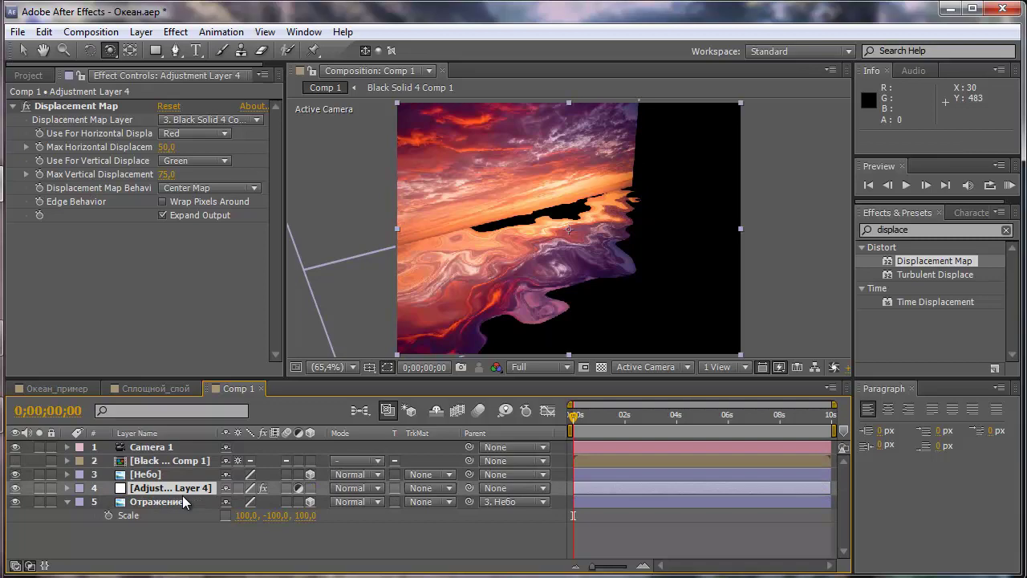
pyautogui.moveTo(433, 337)
pyautogui.mouseDown()
pyautogui.moveTo(432, 263)
pyautogui.moveTo(421, 264)
pyautogui.mouseUp()
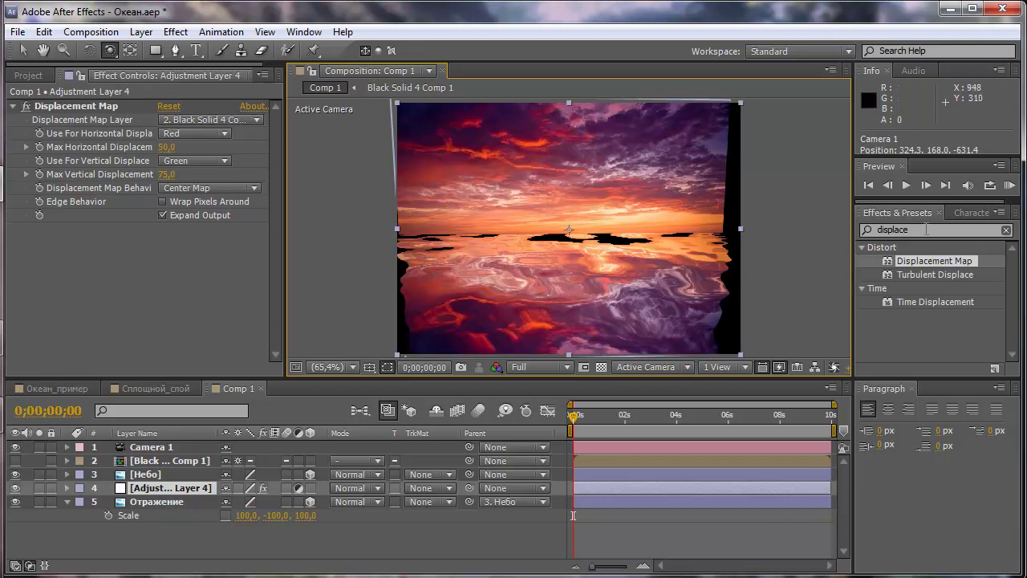
pyautogui.click(878, 231)
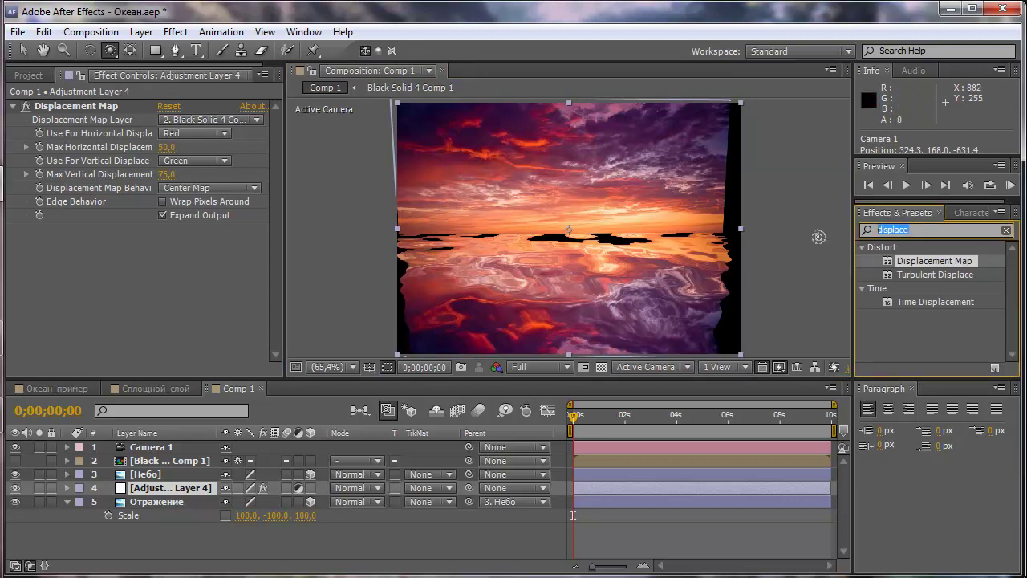
# - Apply Motion Tile to Отражение with Mirror Edges on and Output Height 150
pyautogui.write('mo')
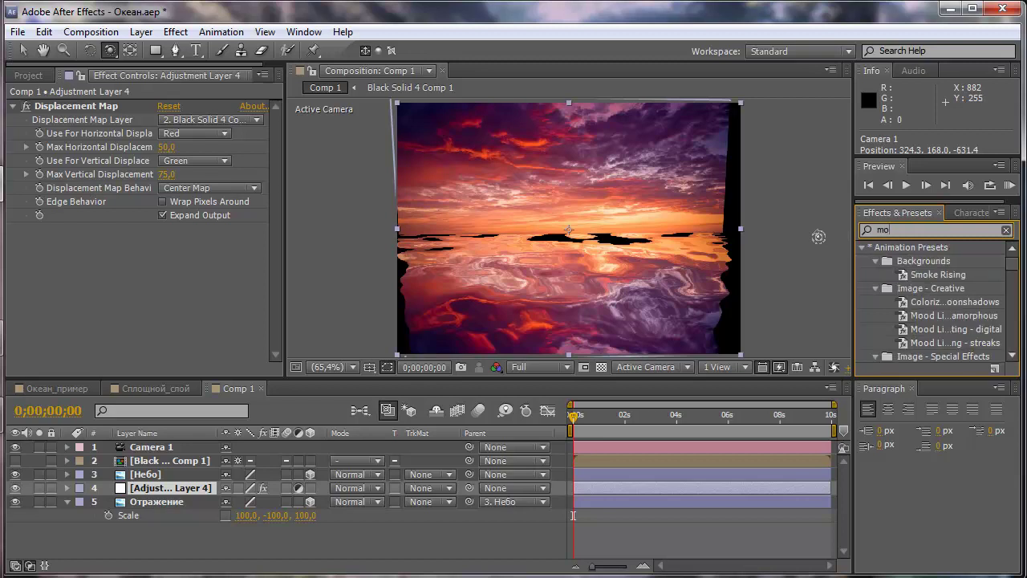
pyautogui.write('tion ti')
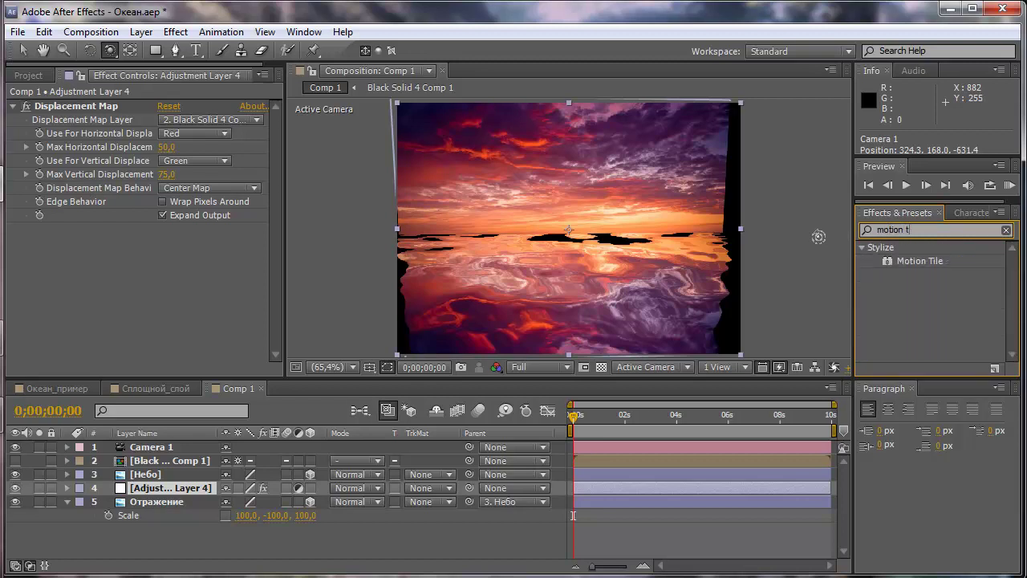
pyautogui.write('le')
pyautogui.moveTo(911, 261); pyautogui.dragTo(259, 514)
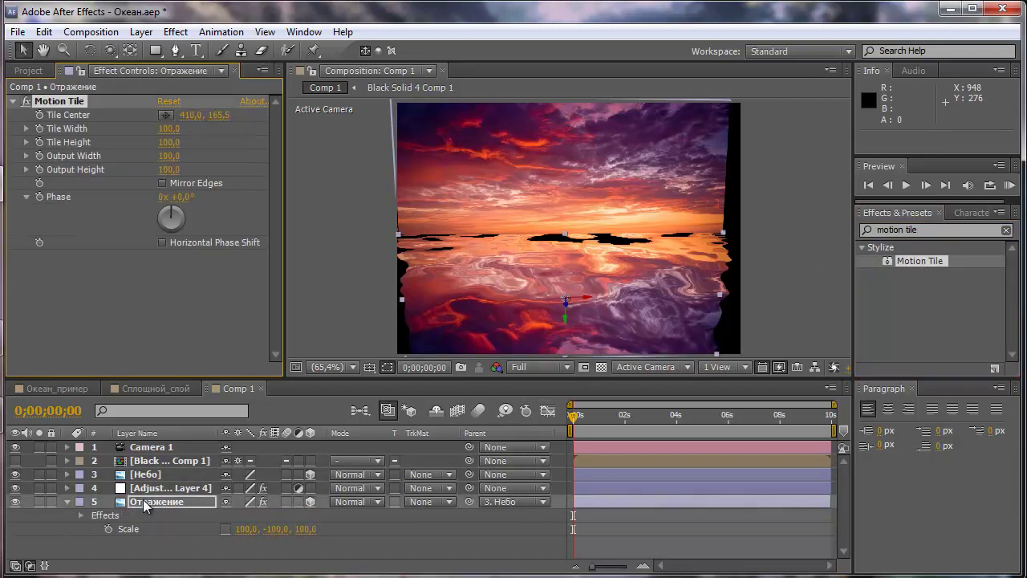
pyautogui.hotkey('ctrl', 'z')
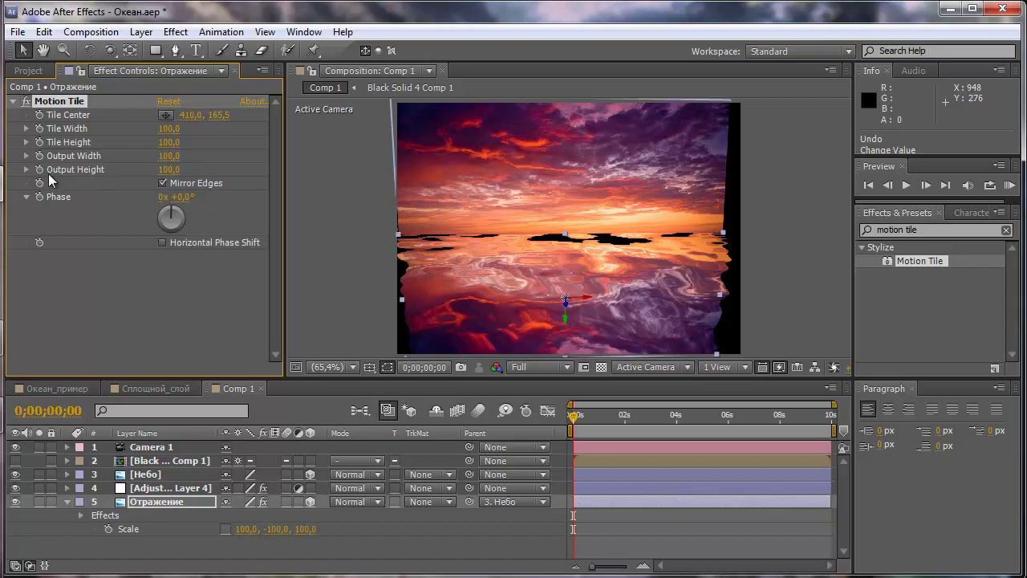
pyautogui.click(168, 170)
pyautogui.write('150')
pyautogui.press('Return')
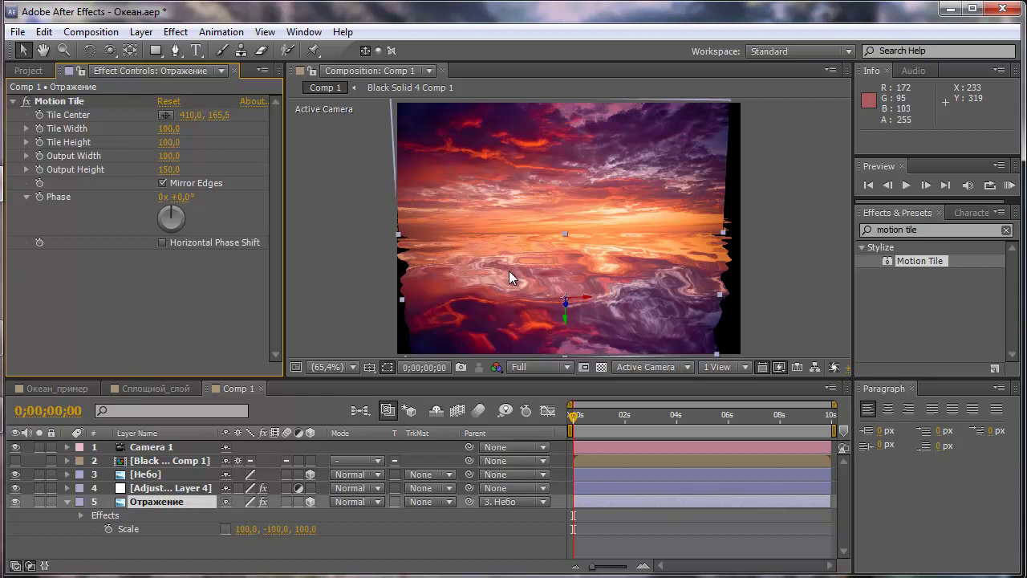
# - Dolly and track Camera 1 to frame the sky and tiled reflection straight-on
pyautogui.click(111, 54)
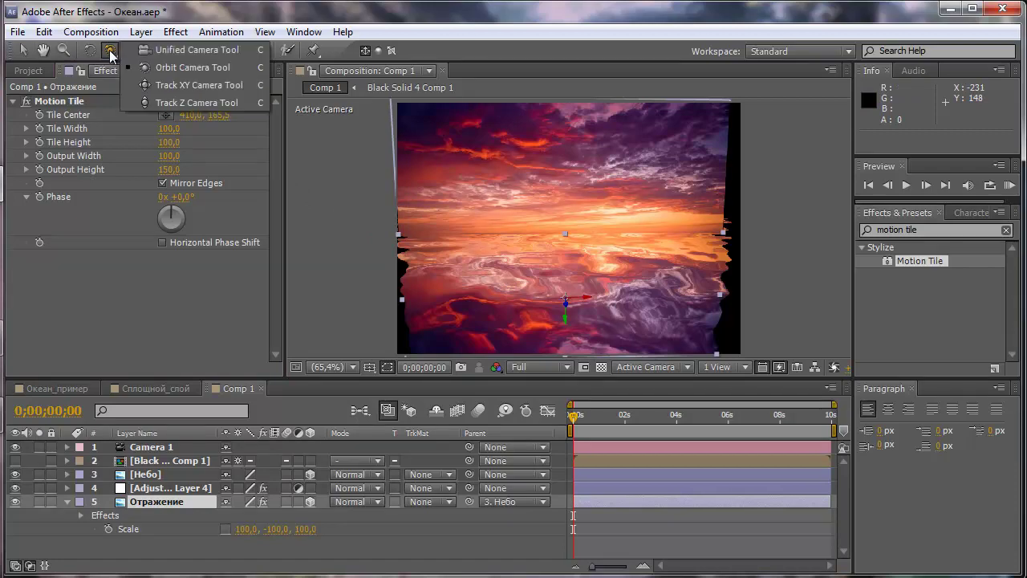
pyautogui.click(184, 102)
pyautogui.moveTo(501, 294)
pyautogui.mouseDown()
pyautogui.moveTo(527, 296)
pyautogui.moveTo(516, 306)
pyautogui.moveTo(521, 289)
pyautogui.mouseUp()
pyautogui.click(110, 49)
pyautogui.click(189, 92)
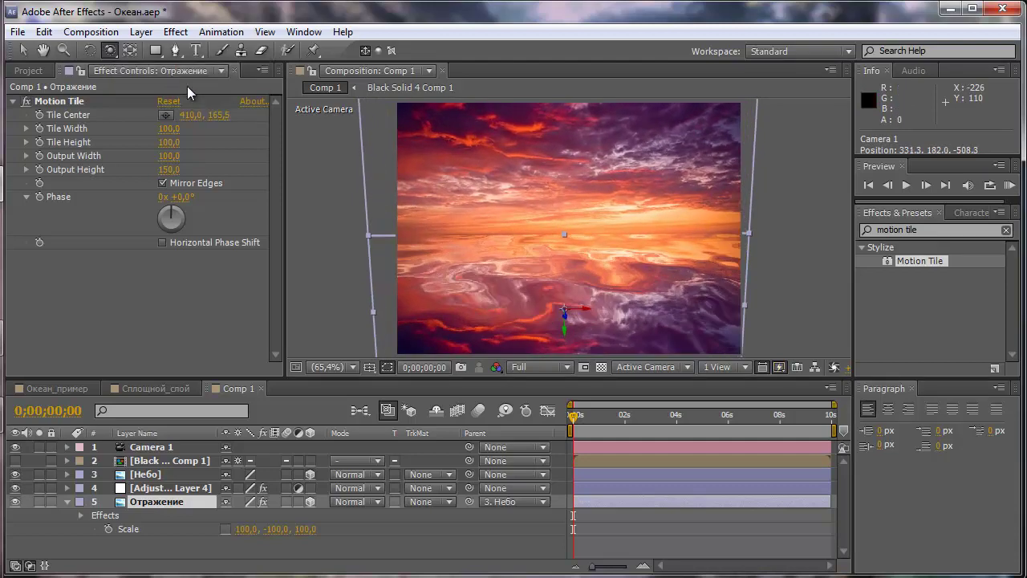
pyautogui.moveTo(629, 313); pyautogui.dragTo(634, 302)
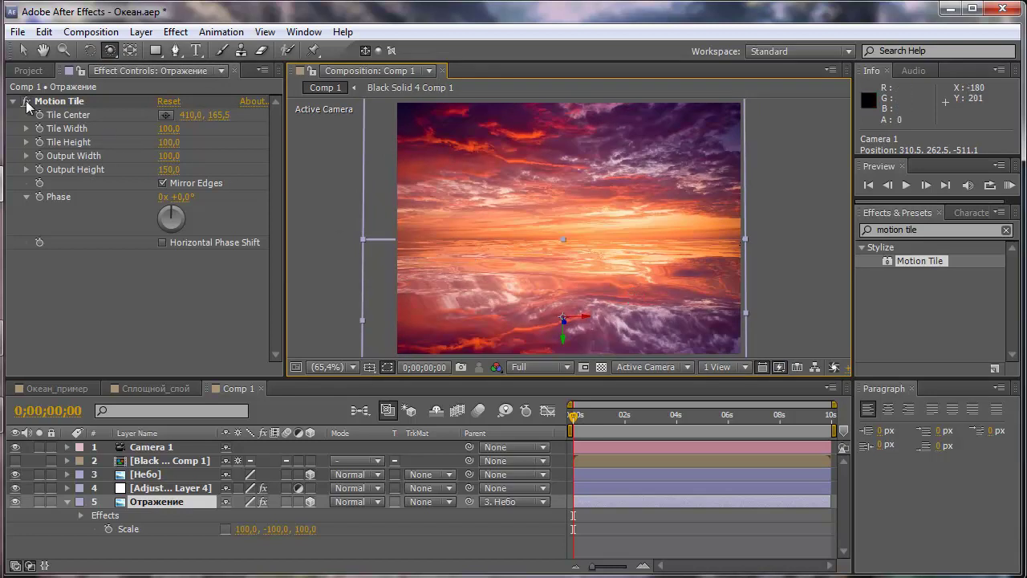
pyautogui.click(22, 53)
pyautogui.click(336, 287)
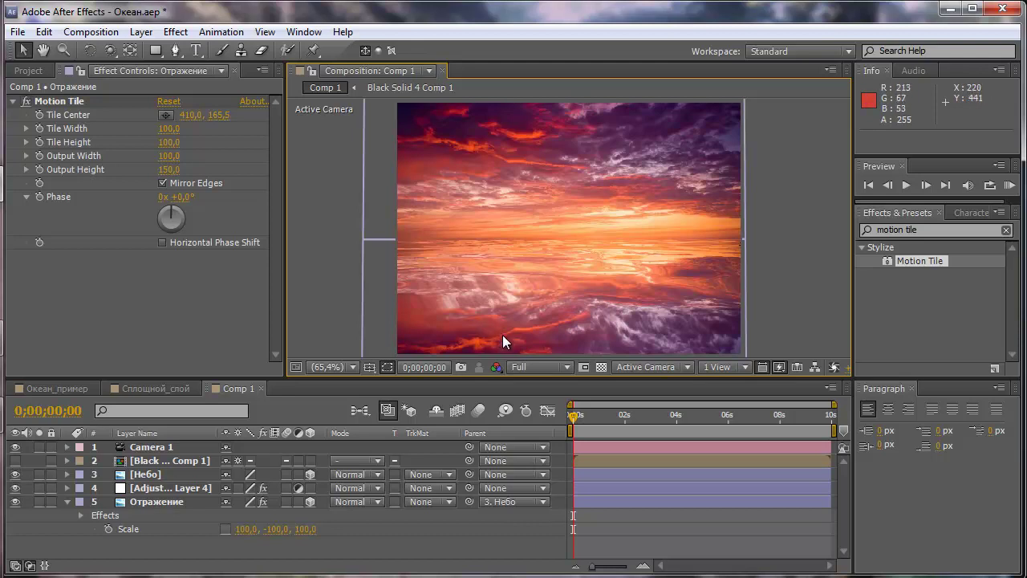
# - Inside Black Solid 4 Comp 1, set an Evolution keyframe at 0x on the Black Solid 4 noise layer
pyautogui.doubleClick(146, 461)
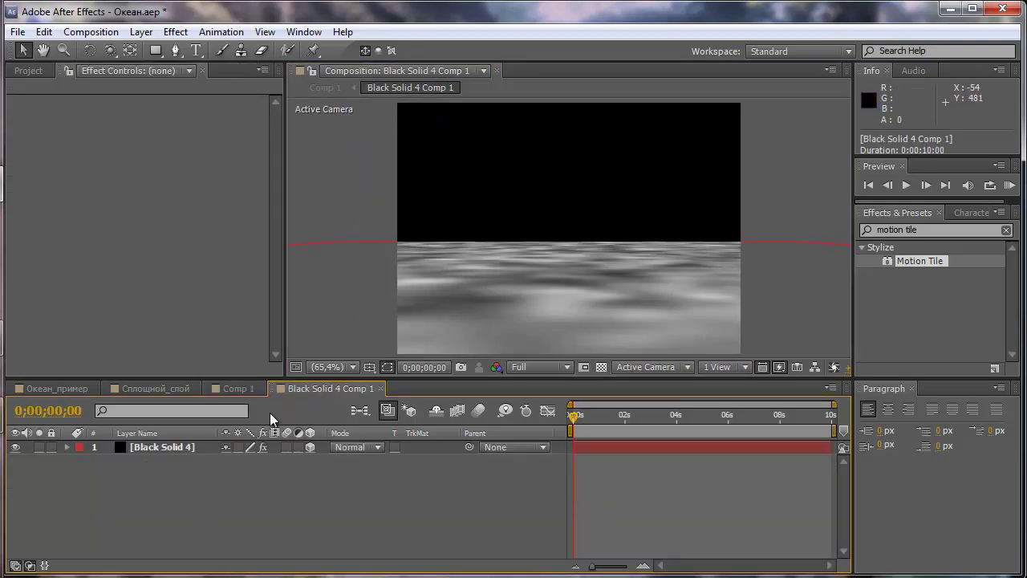
pyautogui.click(157, 446)
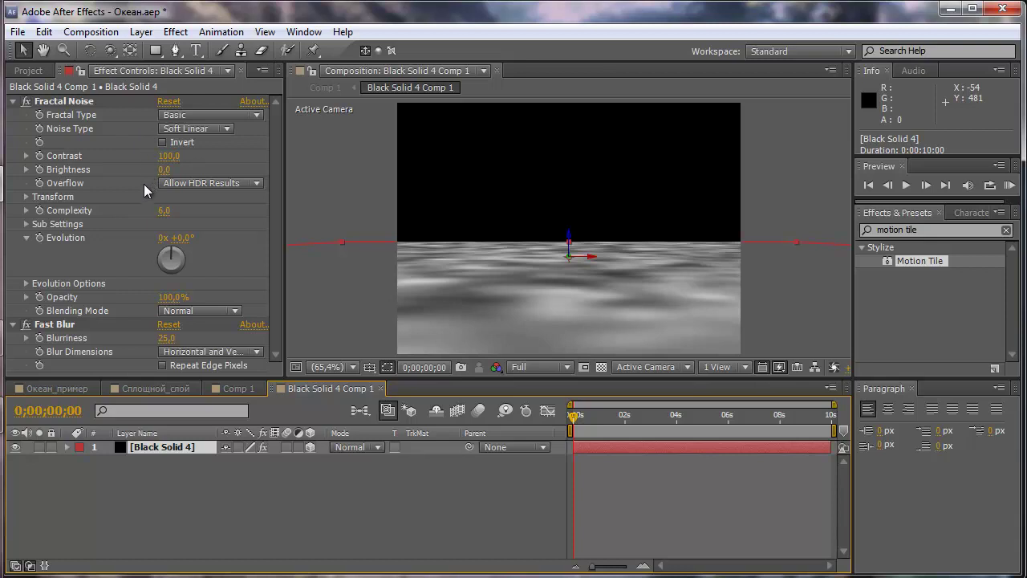
pyautogui.click(37, 238)
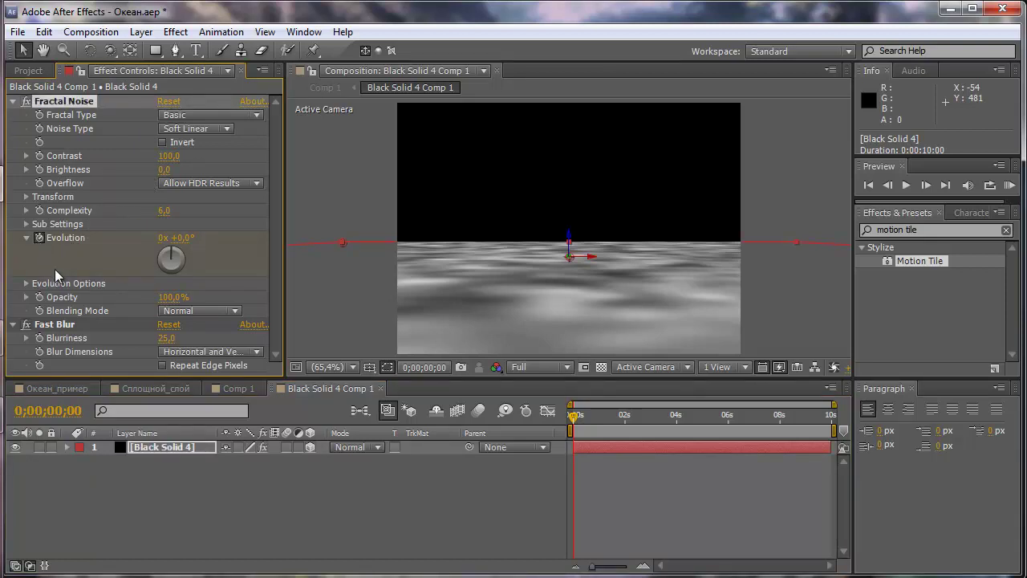
# - Set Evolution to 2x at about five seconds and preview from the first frame
pyautogui.moveTo(574, 417); pyautogui.dragTo(703, 432)
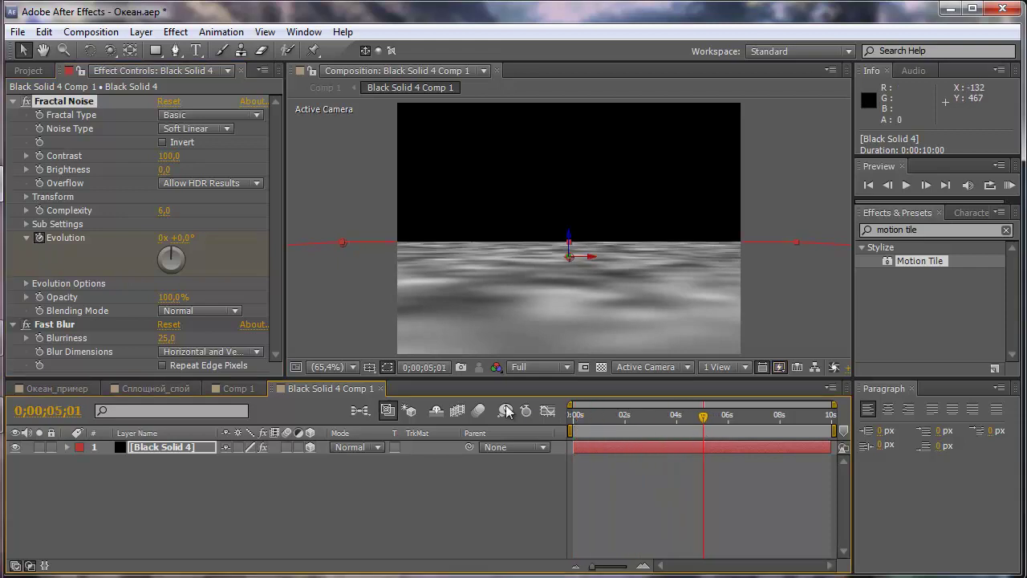
pyautogui.click(154, 249)
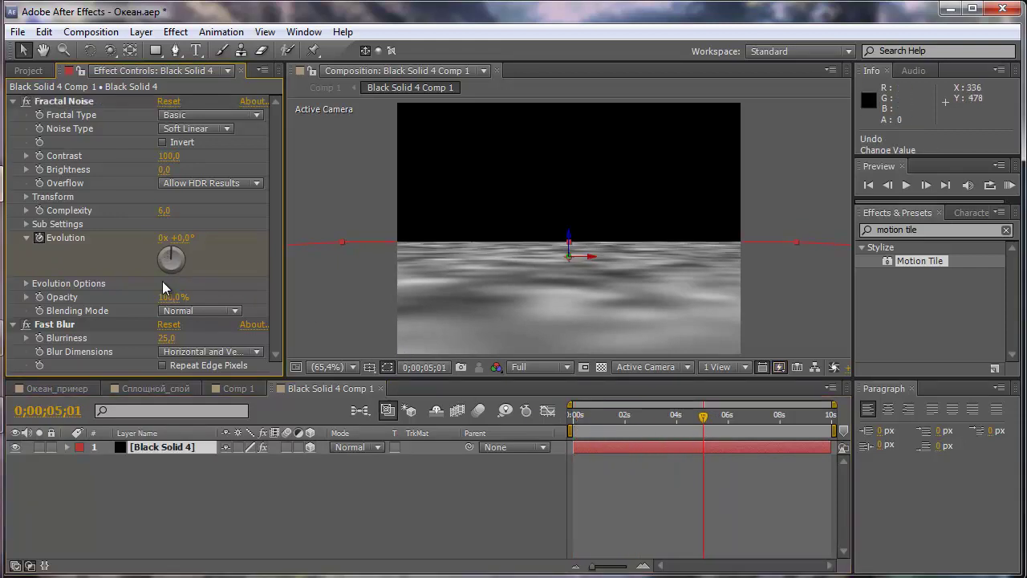
pyautogui.hotkey('ctrl', 'z')
pyautogui.click(161, 239)
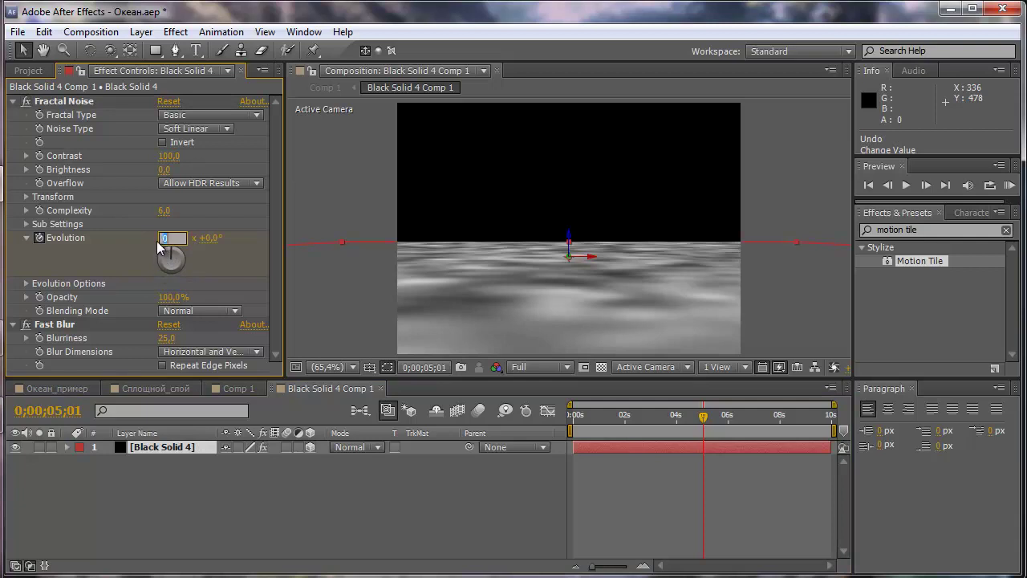
pyautogui.write('2')
pyautogui.press('Return')
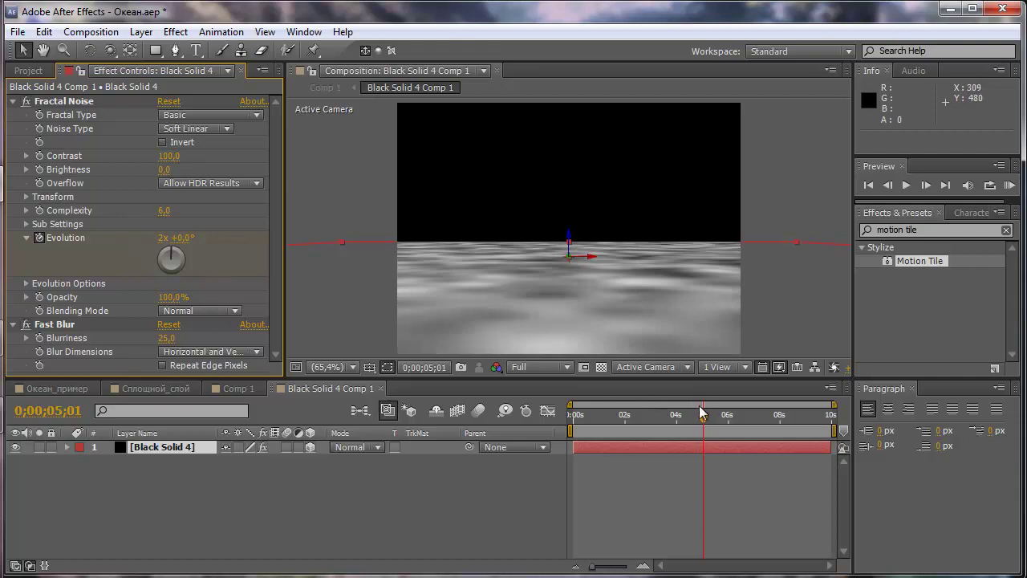
pyautogui.moveTo(703, 415); pyautogui.dragTo(572, 415)
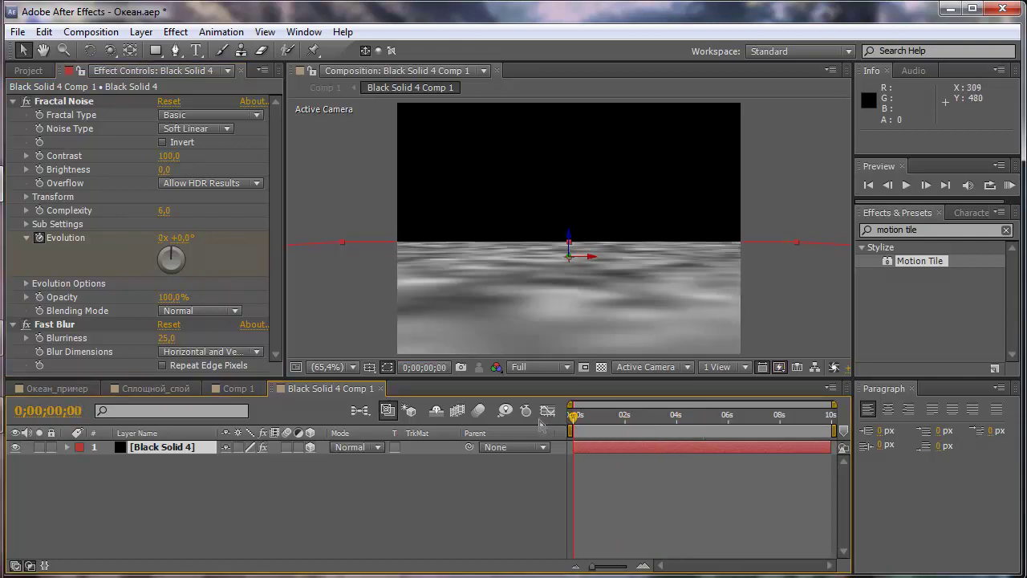
pyautogui.press('space')
# - Apply Curves to the Отражение layer in Comp 1, pulling the RGB midpoint down to darken it
pyautogui.click(238, 391)
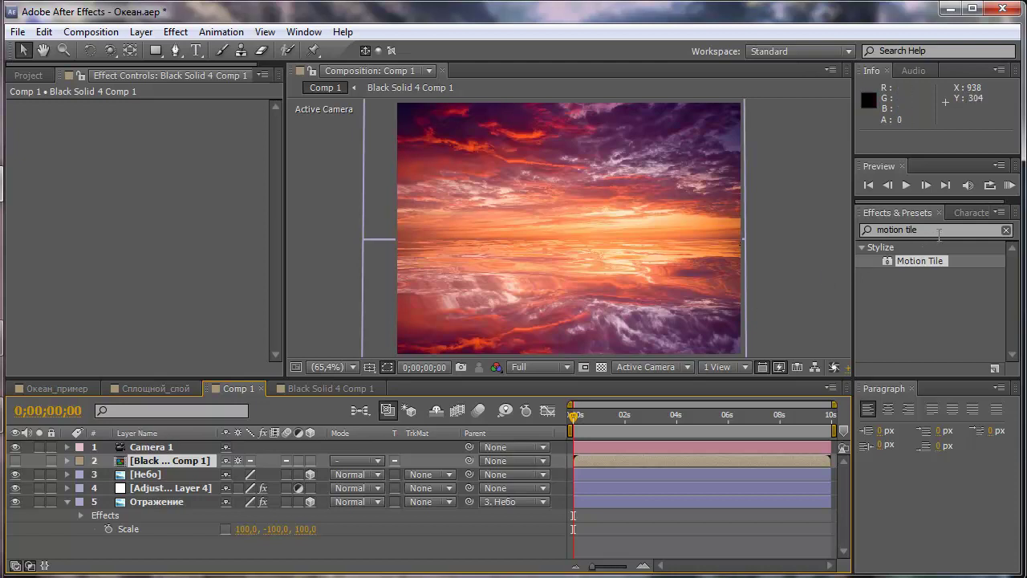
pyautogui.hotkey('ctrl', '5')
pyautogui.write('c')
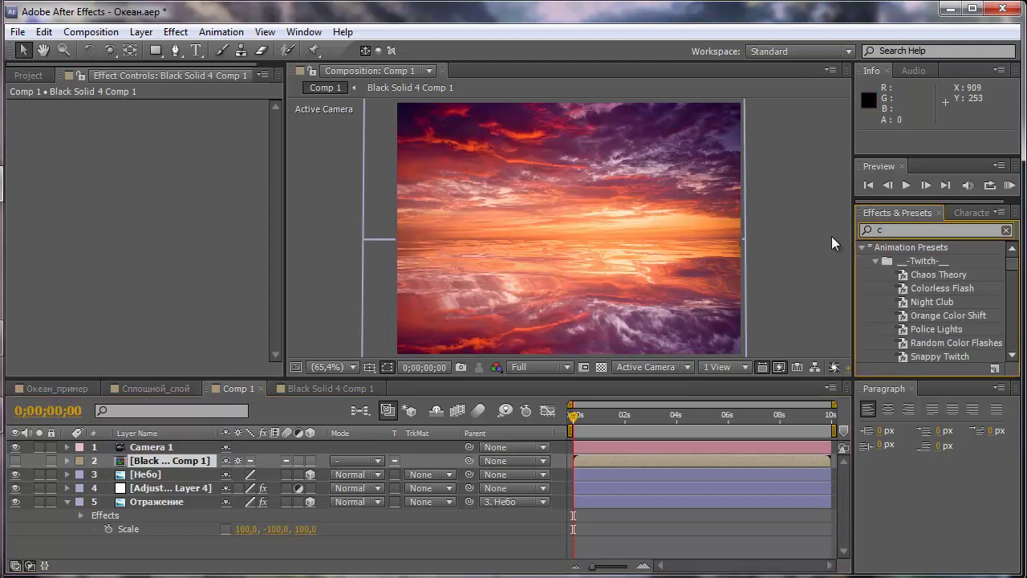
pyautogui.write('urves')
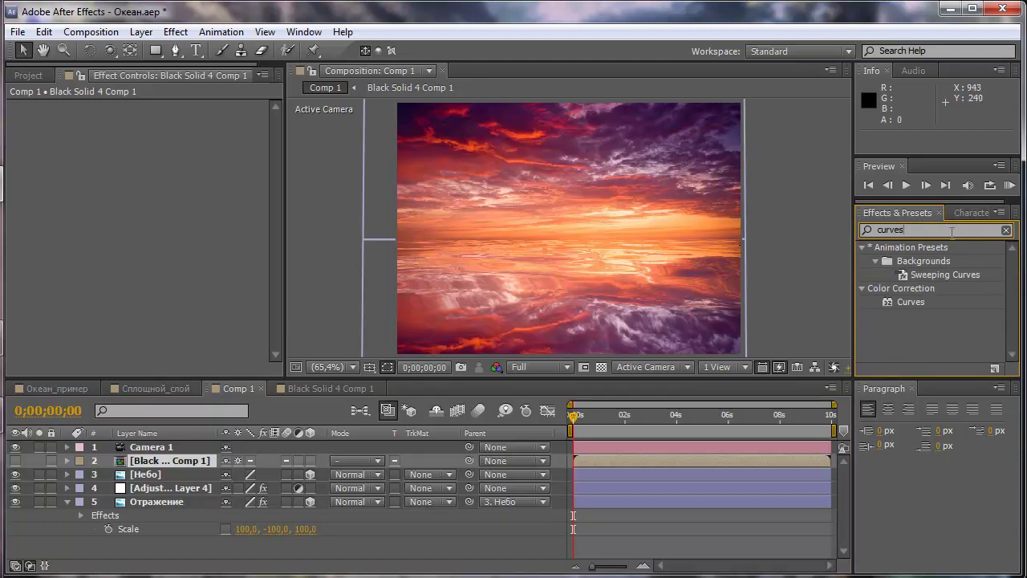
pyautogui.moveTo(906, 302)
pyautogui.mouseDown()
pyautogui.moveTo(165, 509)
pyautogui.moveTo(163, 500)
pyautogui.mouseUp()
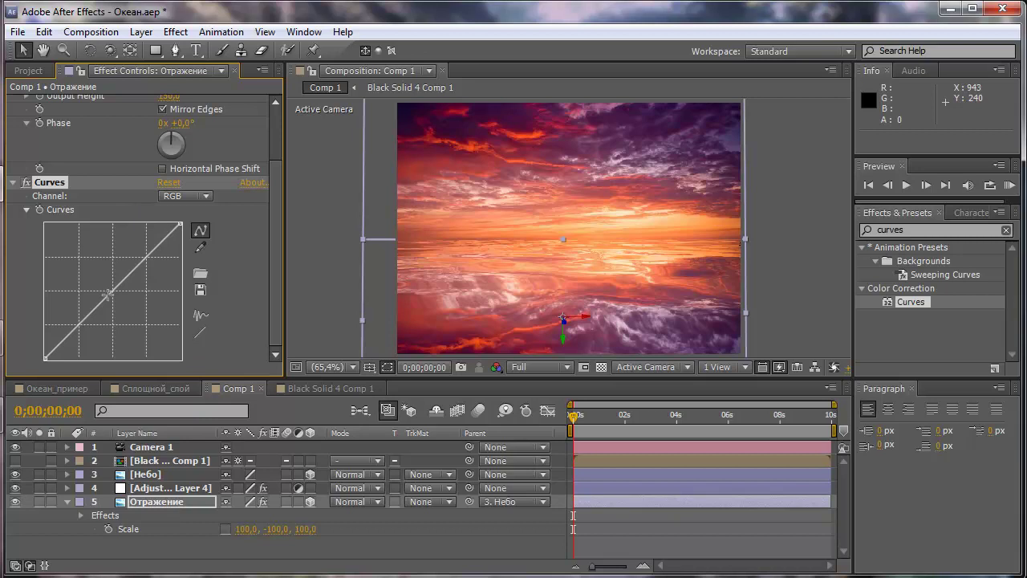
pyautogui.moveTo(108, 295); pyautogui.dragTo(114, 302)
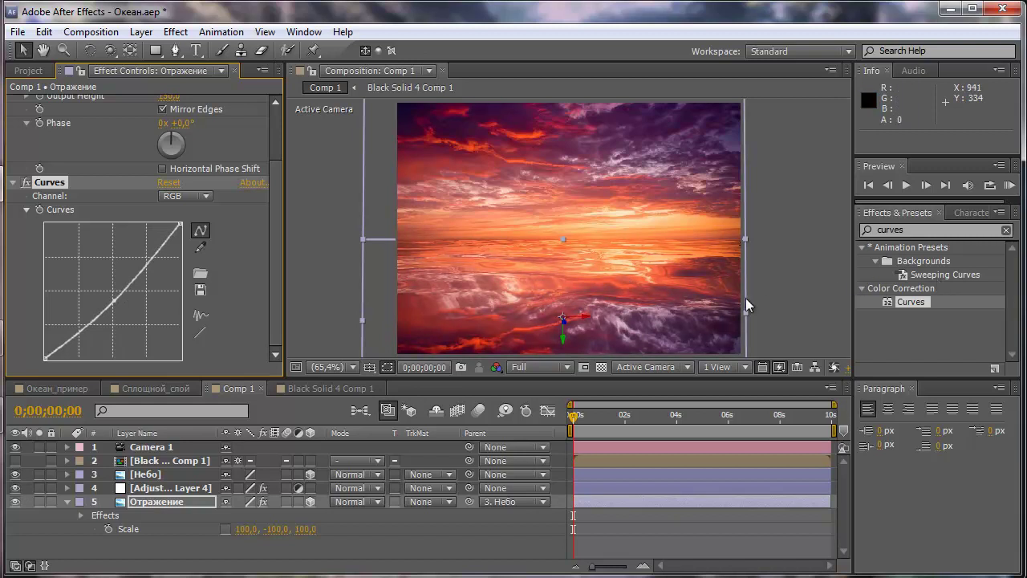
# - Apply Tint to the Отражение layer with Amount to Tint at 35%
pyautogui.click(922, 229)
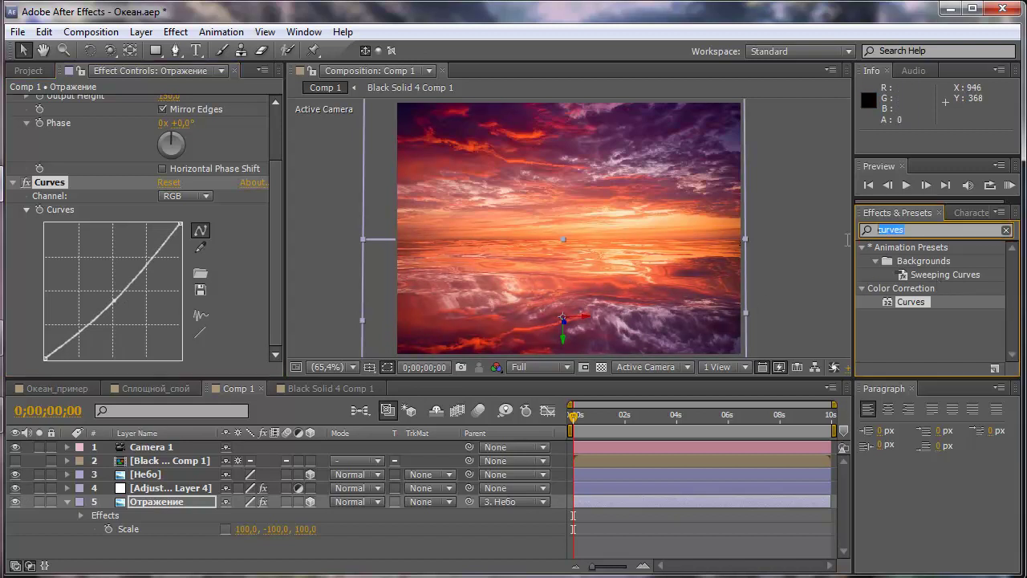
pyautogui.write('tint')
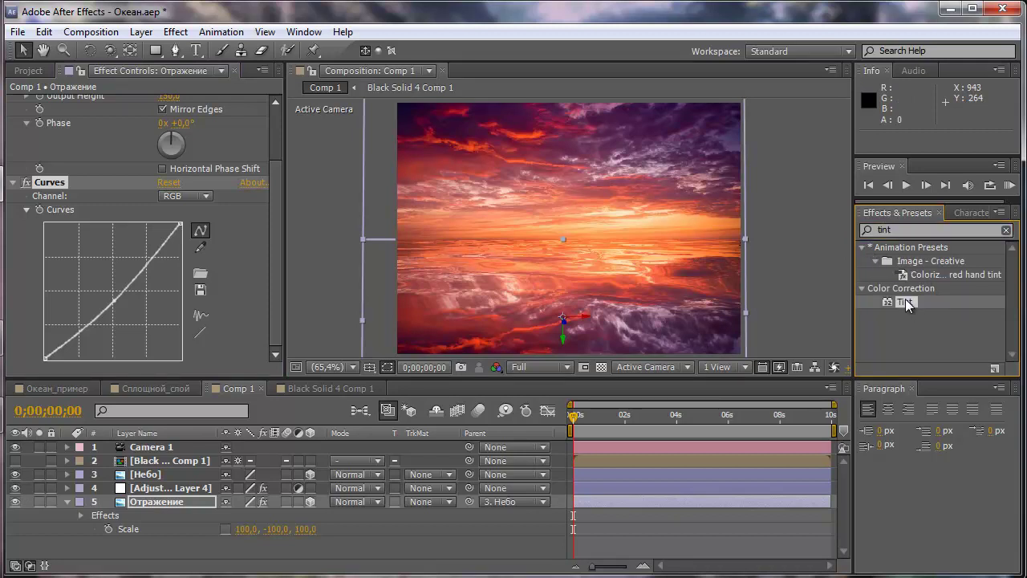
pyautogui.moveTo(904, 301)
pyautogui.mouseDown()
pyautogui.moveTo(726, 340)
pyautogui.moveTo(179, 504)
pyautogui.mouseUp()
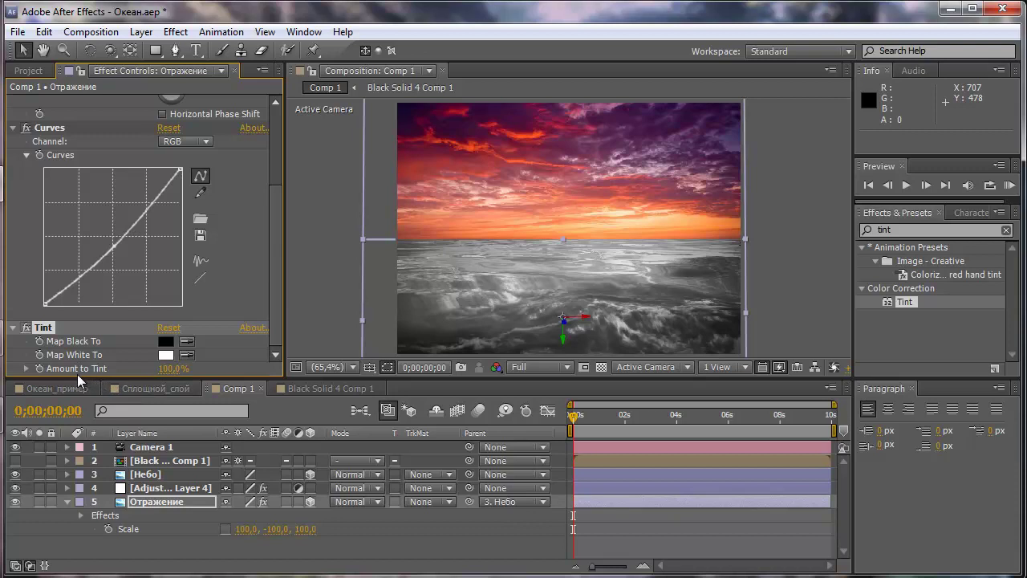
pyautogui.click(167, 369)
pyautogui.write('35')
pyautogui.press('Return')
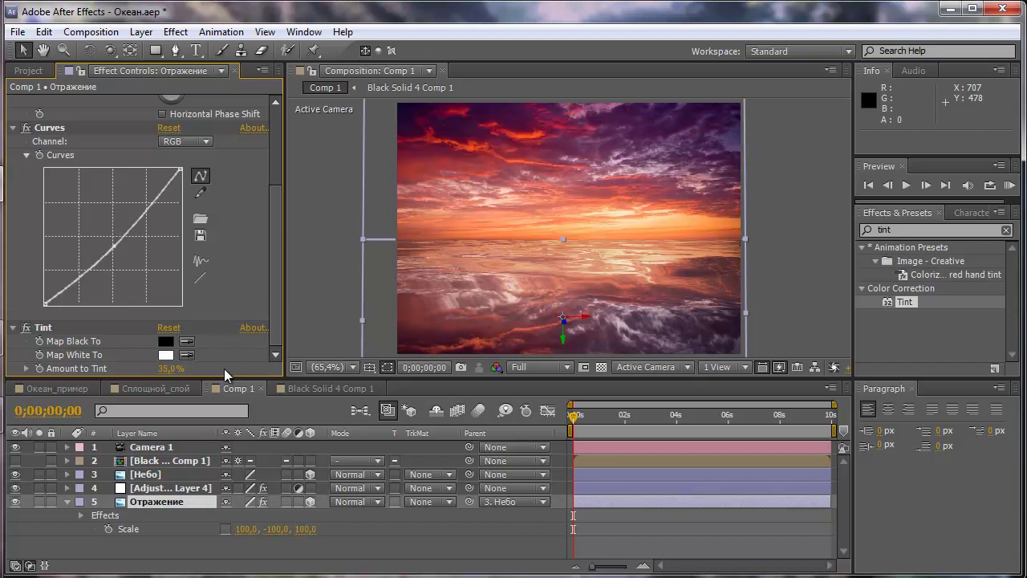
pyautogui.click(322, 294)
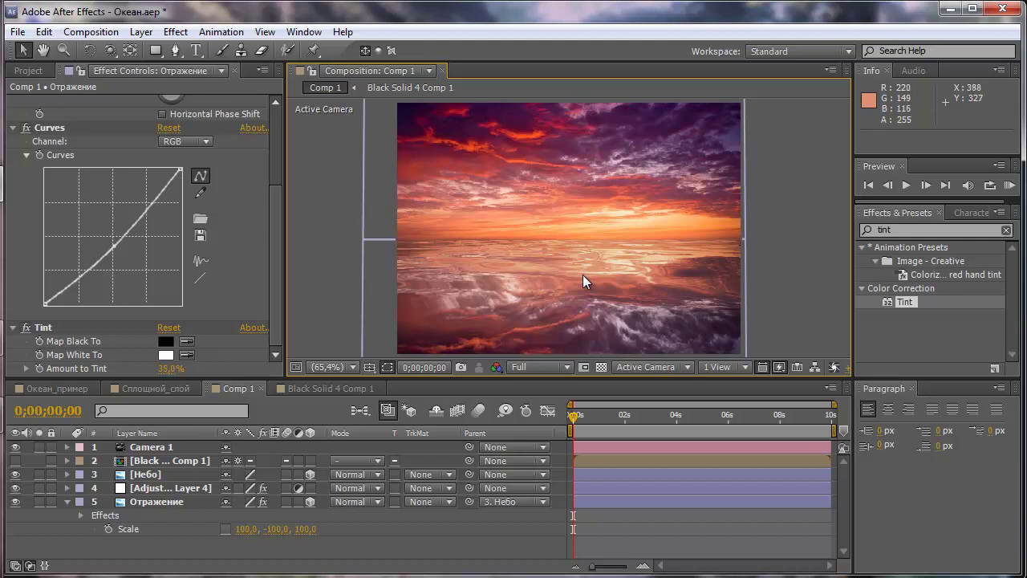
# - Set a Camera 1 Position keyframe at 0 seconds
pyautogui.click(181, 448)
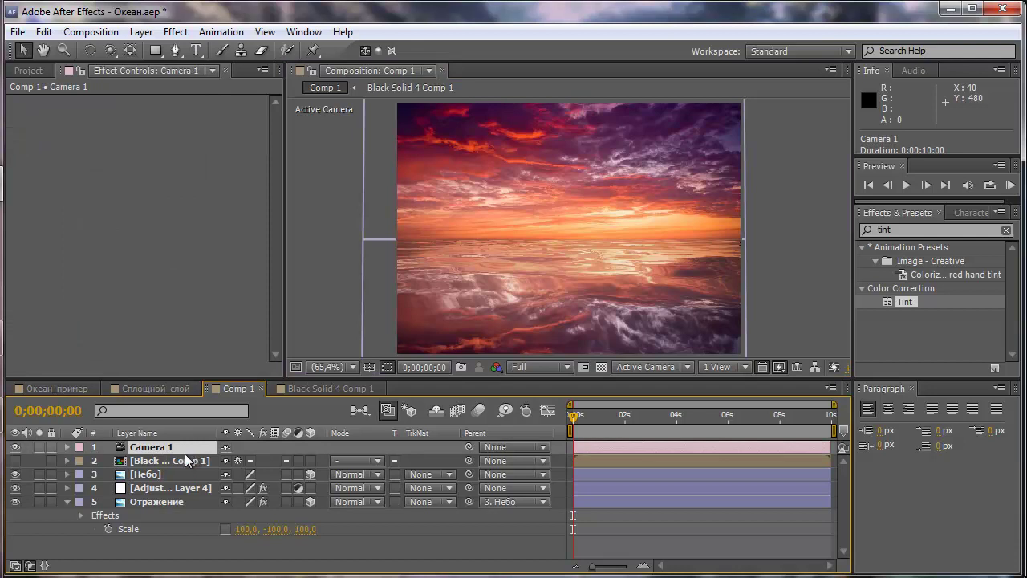
pyautogui.press('p')
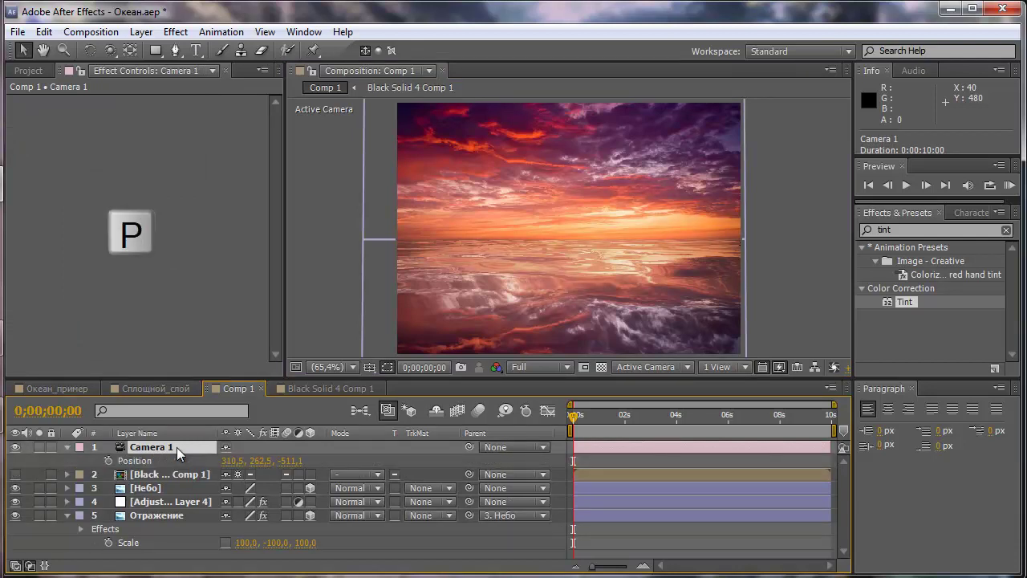
pyautogui.click(109, 48)
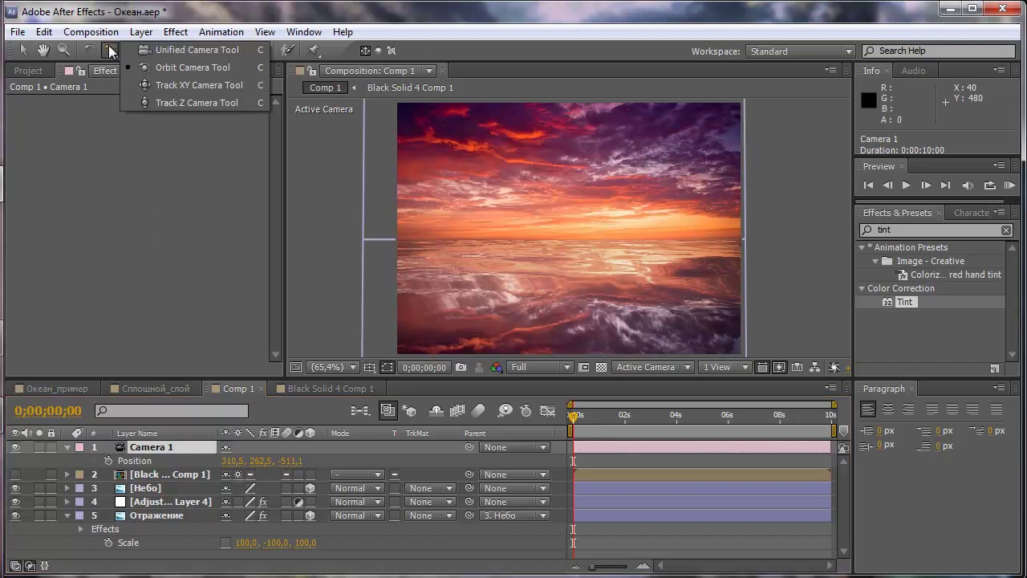
pyautogui.click(182, 100)
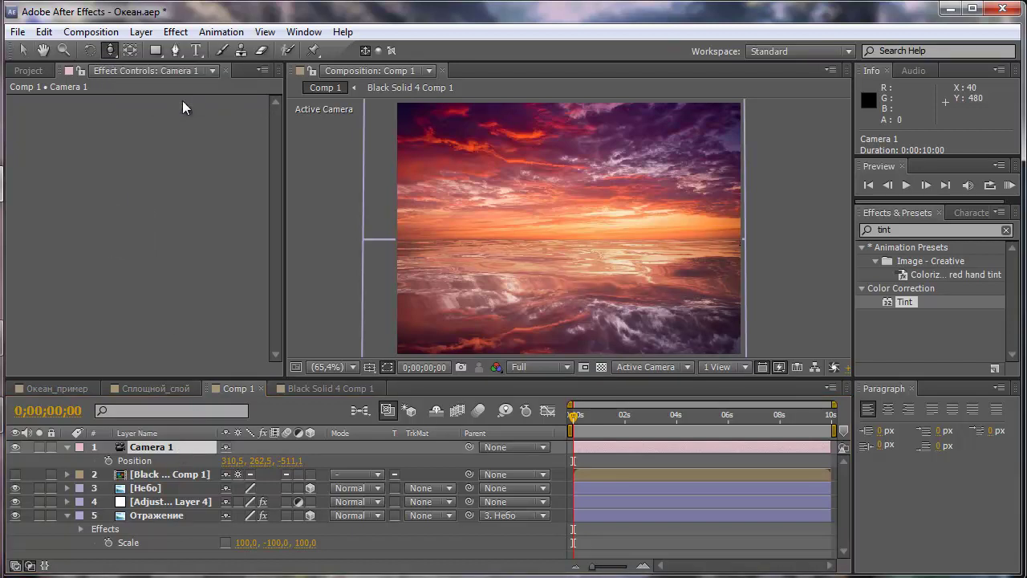
pyautogui.click(109, 462)
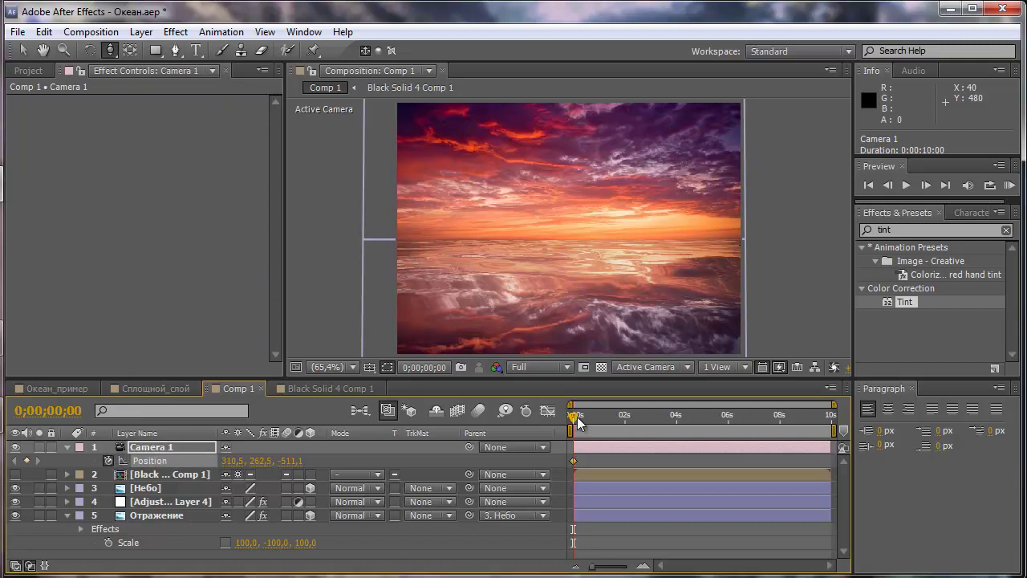
# - Dolly the camera toward the sea at 4 seconds and ease both Position keyframes with F9
pyautogui.moveTo(575, 418); pyautogui.dragTo(674, 434)
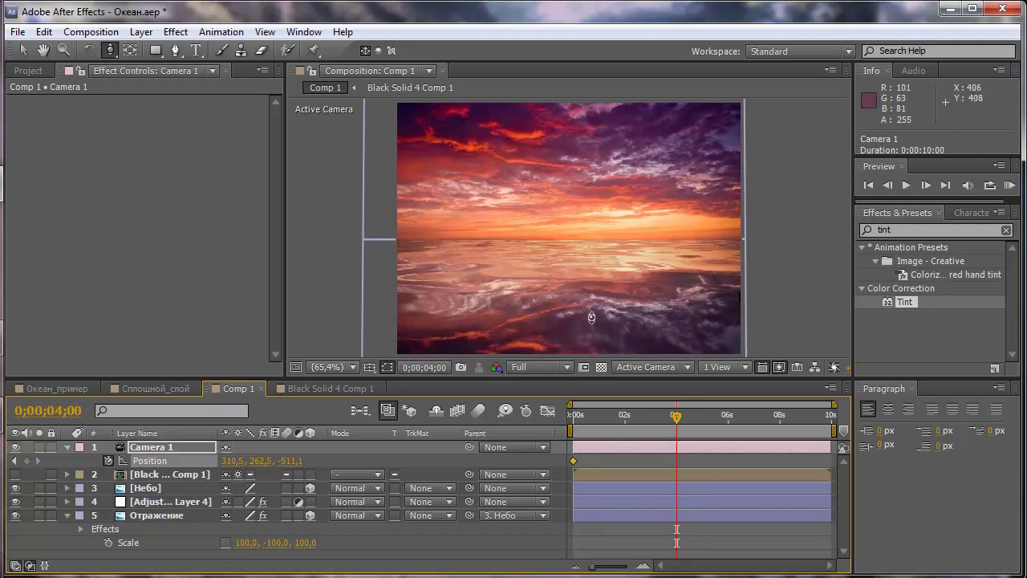
pyautogui.moveTo(595, 314); pyautogui.dragTo(612, 317)
pyautogui.moveTo(631, 316); pyautogui.dragTo(631, 321)
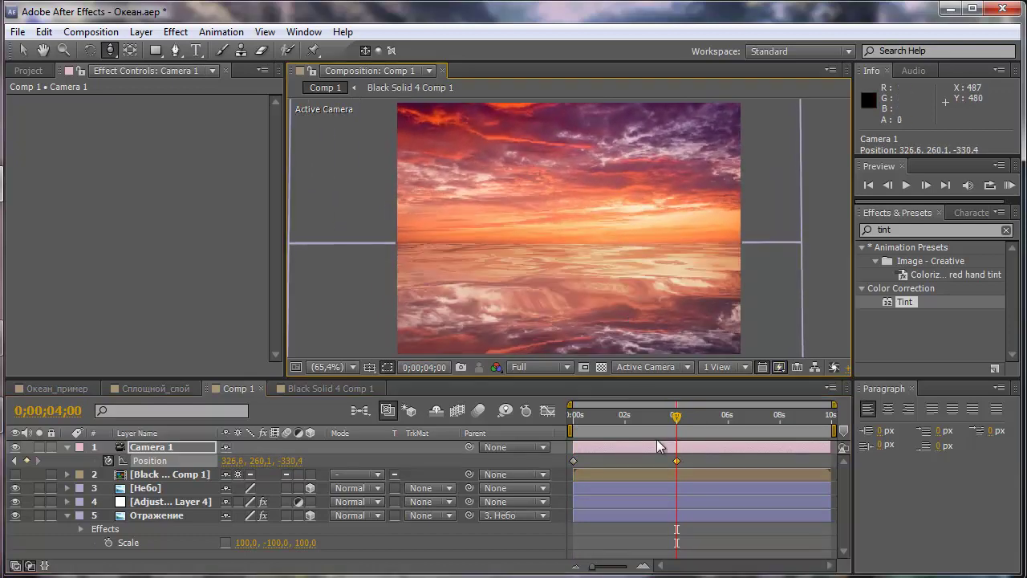
pyautogui.moveTo(698, 455); pyautogui.dragTo(547, 464)
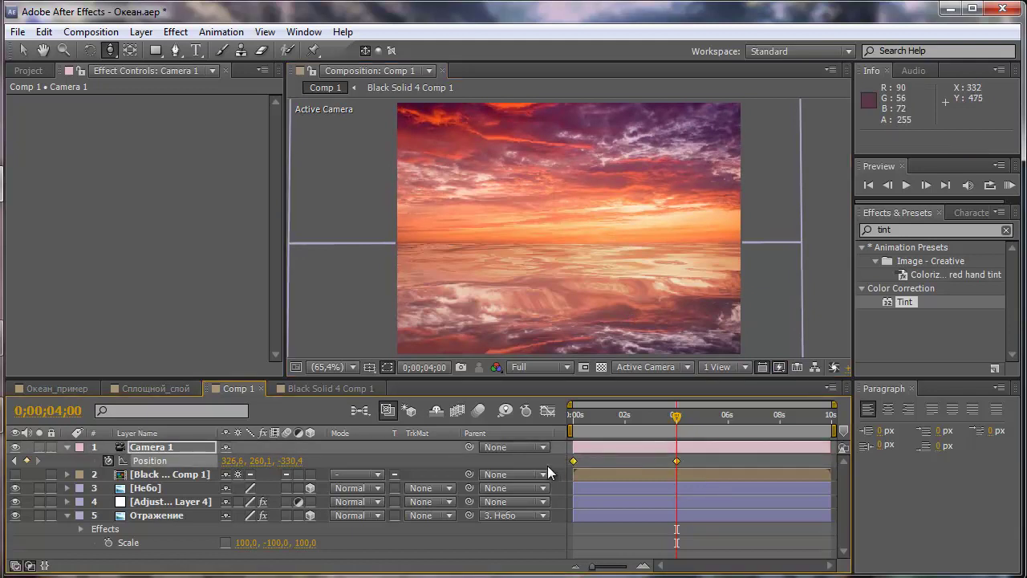
pyautogui.press('F9')
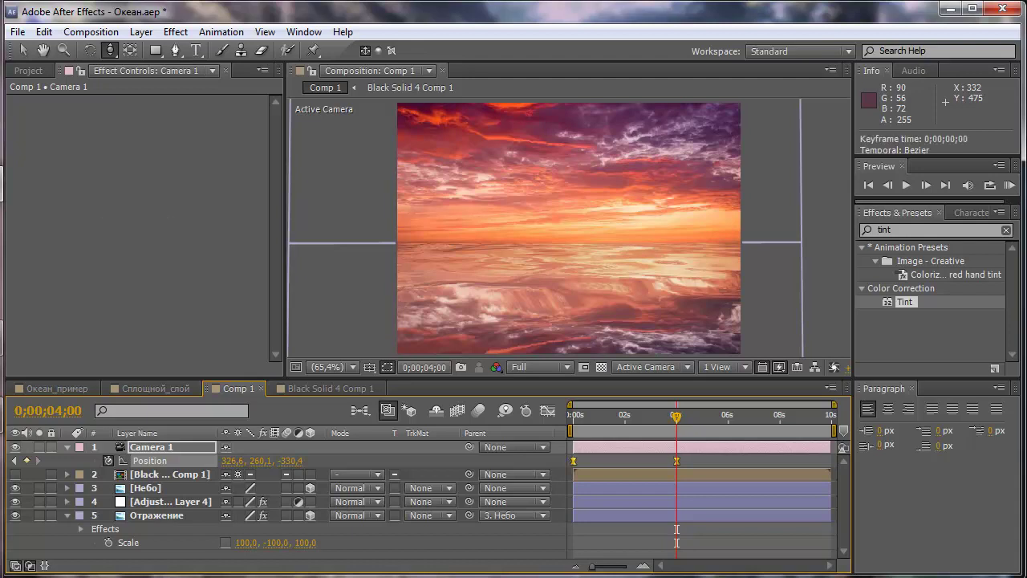
pyautogui.press('KP_0')
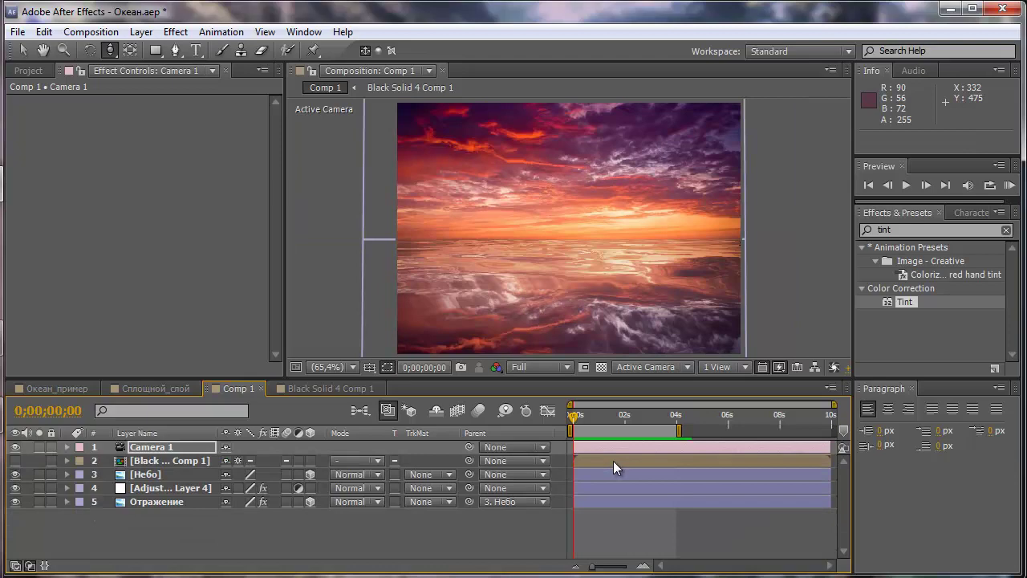
pyautogui.press('space')
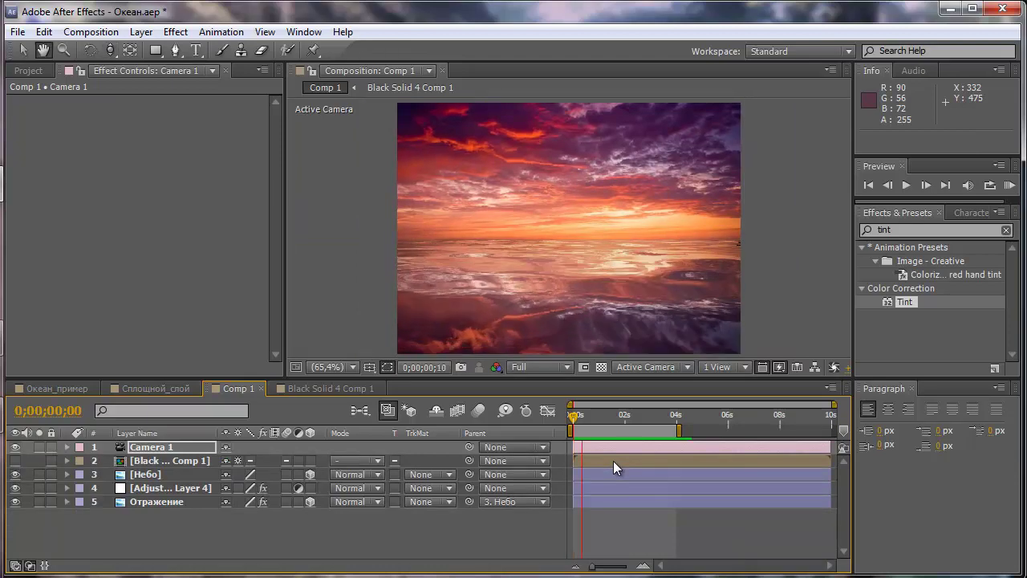